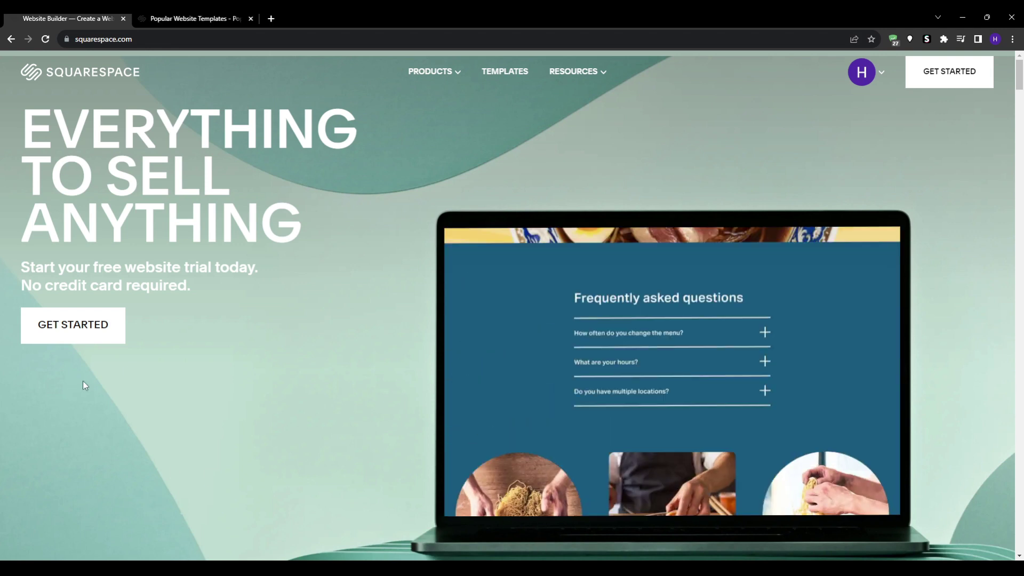
Step: Examine the Squarespace home page, including its sign-up steps, example site and template categories
{"action": "triple_click", "coordinate": [320, 269]}
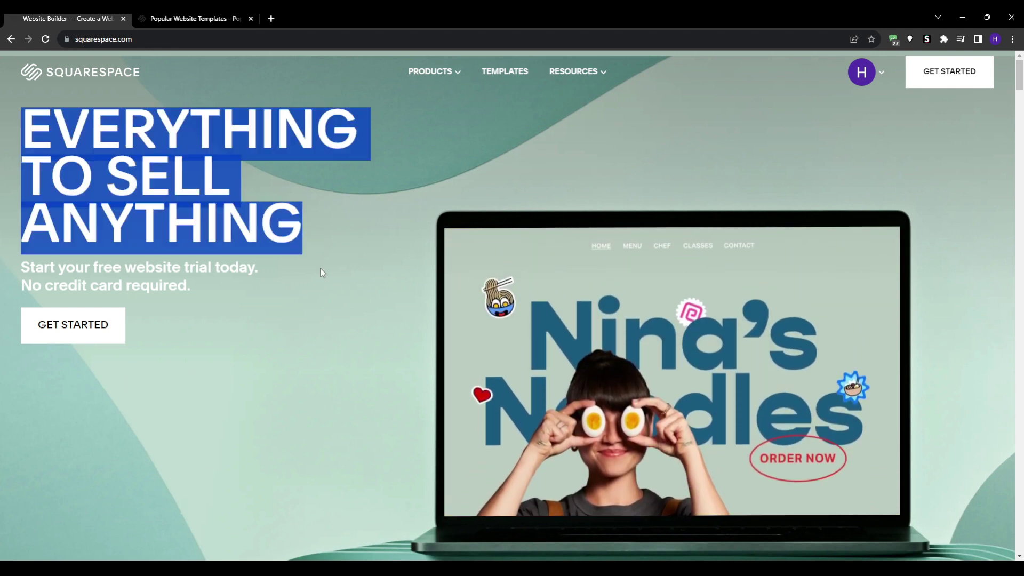
{"action": "left_click", "coordinate": [306, 270]}
{"action": "left_click_drag", "start_coordinate": [238, 283], "coordinate": [21, 266]}
{"action": "left_click", "coordinate": [277, 298]}
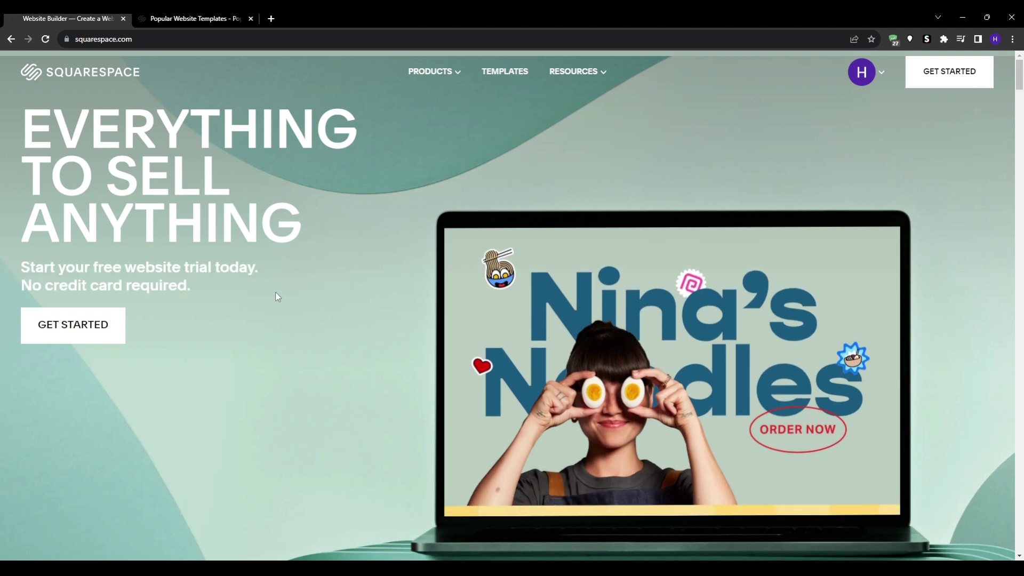
{"action": "scroll", "coordinate": [297, 333], "scroll_direction": "down", "scroll_amount": 8}
{"action": "scroll", "coordinate": [296, 328], "scroll_direction": "down", "scroll_amount": 5}
{"action": "scroll", "coordinate": [223, 271], "scroll_direction": "down", "scroll_amount": 3}
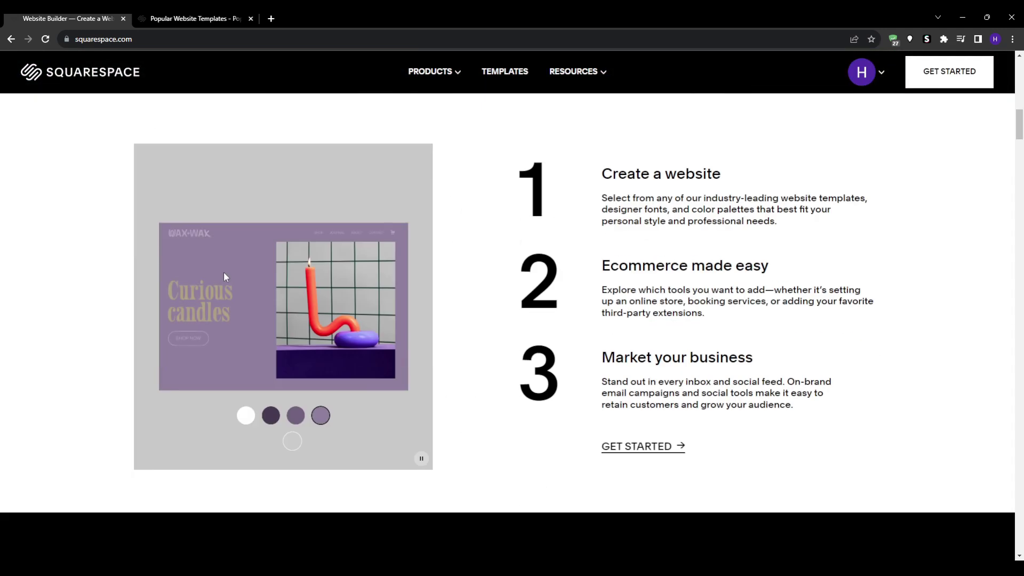
{"action": "triple_click", "coordinate": [696, 174]}
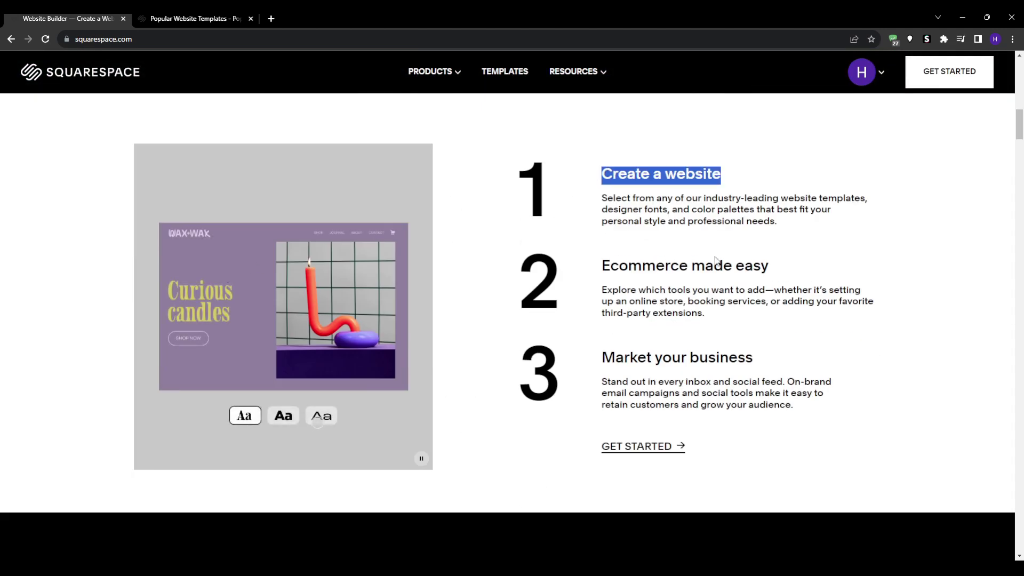
{"action": "double_click", "coordinate": [712, 267]}
{"action": "triple_click", "coordinate": [706, 355]}
{"action": "scroll", "coordinate": [706, 347], "scroll_direction": "down", "scroll_amount": 6}
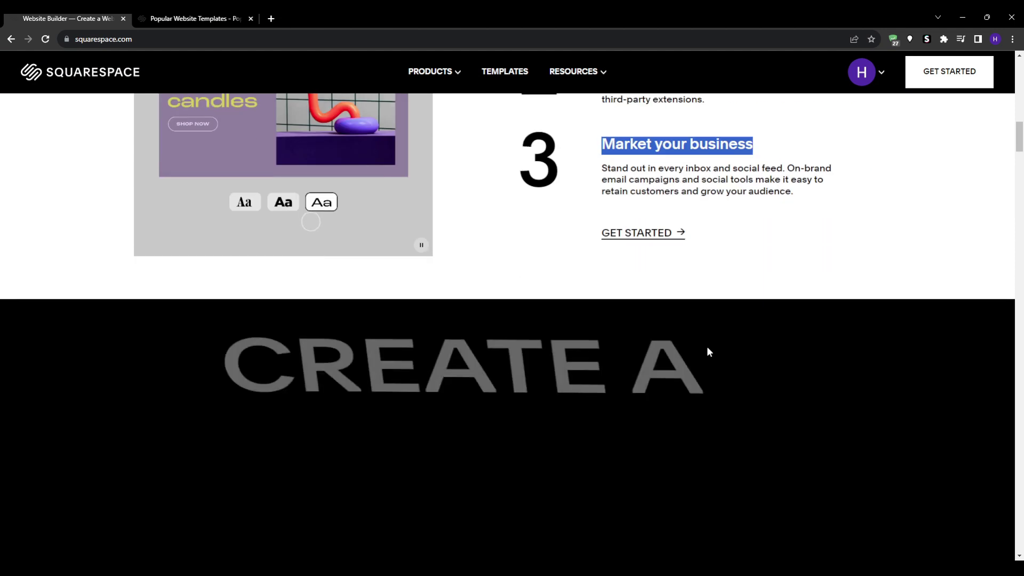
{"action": "scroll", "coordinate": [707, 347], "scroll_direction": "down", "scroll_amount": 3}
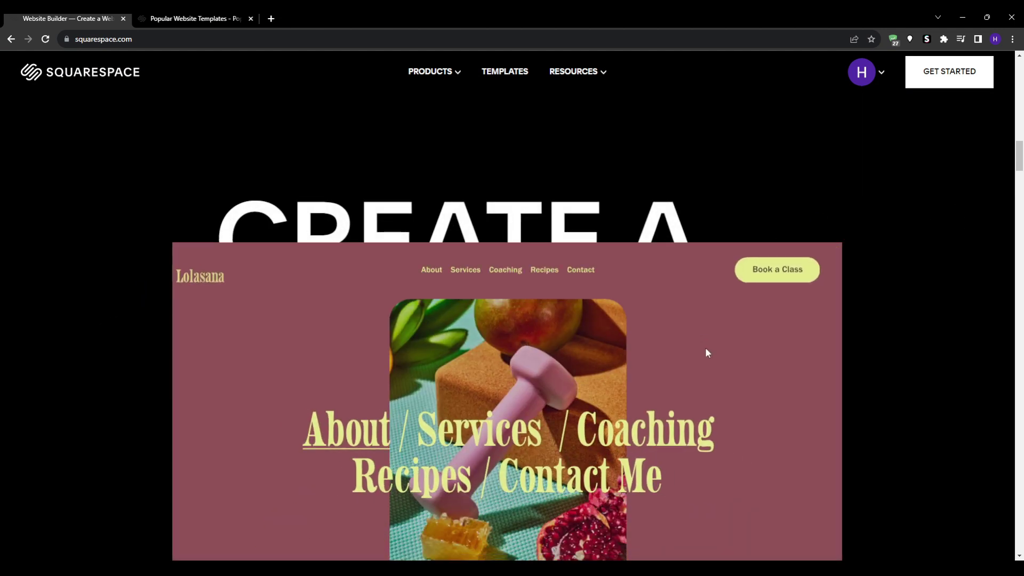
{"action": "scroll", "coordinate": [706, 351], "scroll_direction": "down", "scroll_amount": 2}
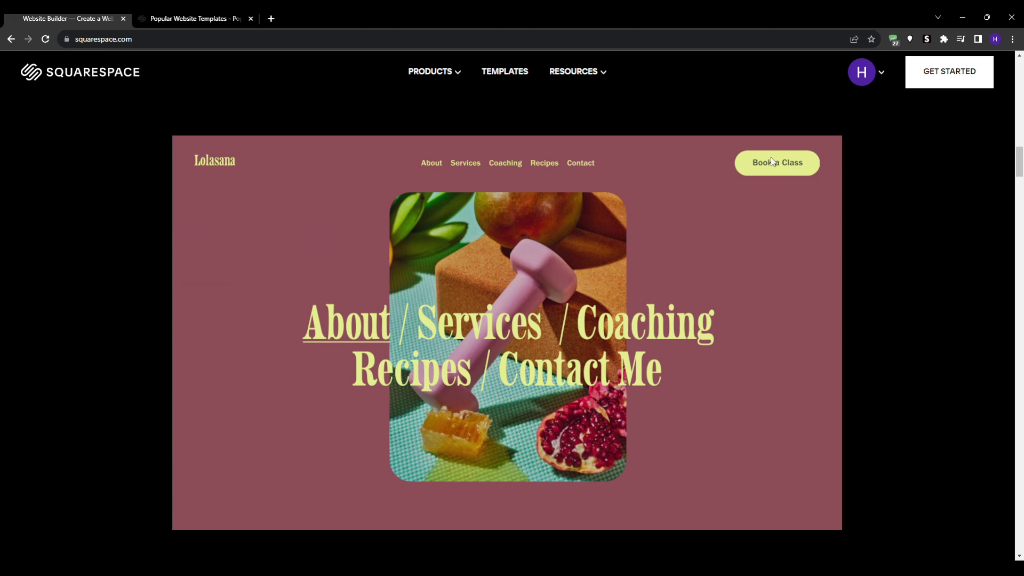
{"action": "scroll", "coordinate": [276, 265], "scroll_direction": "down", "scroll_amount": 5}
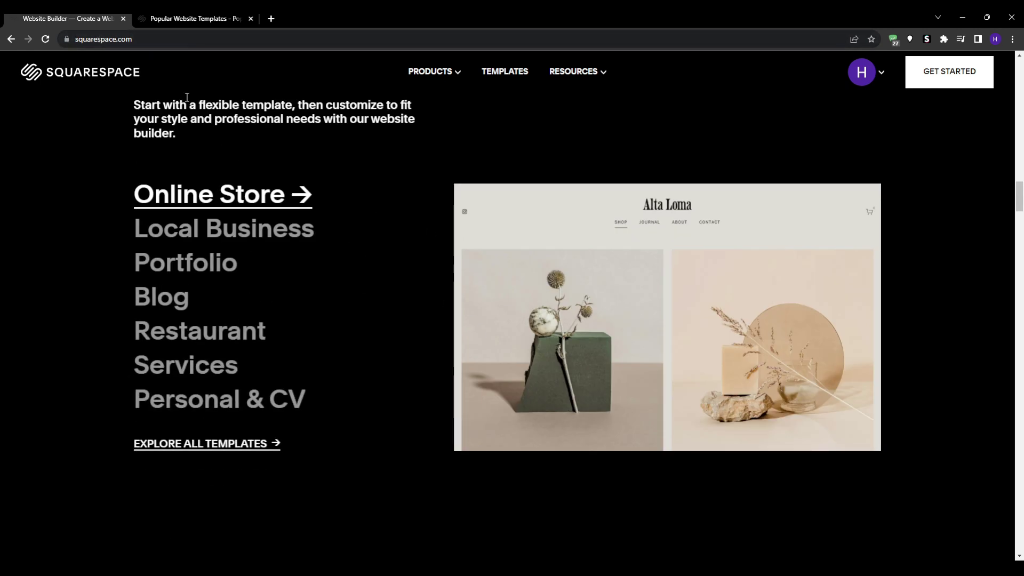
Step: Open the Squarespace website templates page with its question about the site's topic
{"action": "left_click", "coordinate": [142, 45]}
{"action": "left_click", "coordinate": [95, 167]}
{"action": "left_click", "coordinate": [505, 72]}
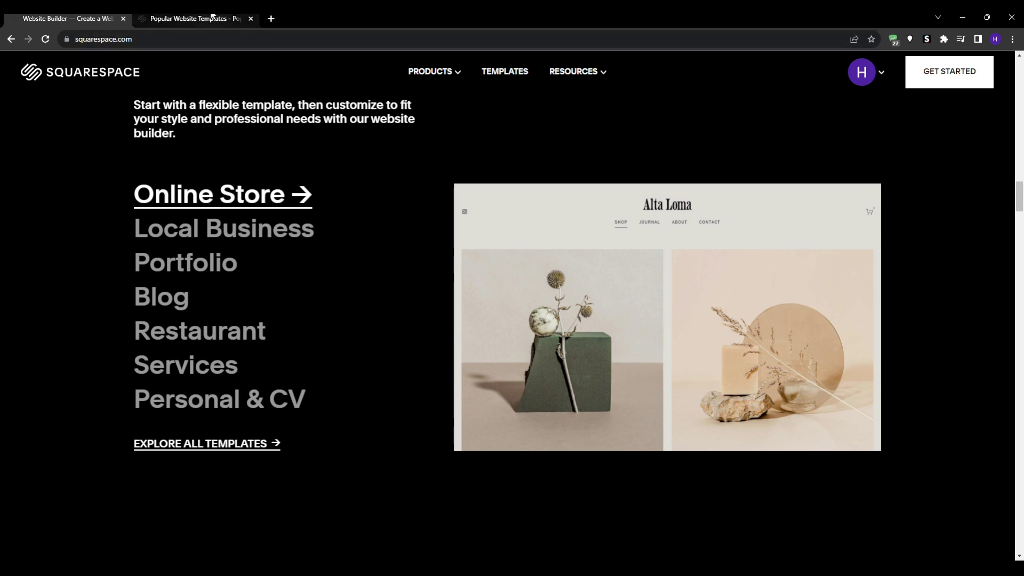
{"action": "left_click_drag", "start_coordinate": [508, 107], "coordinate": [338, 109]}
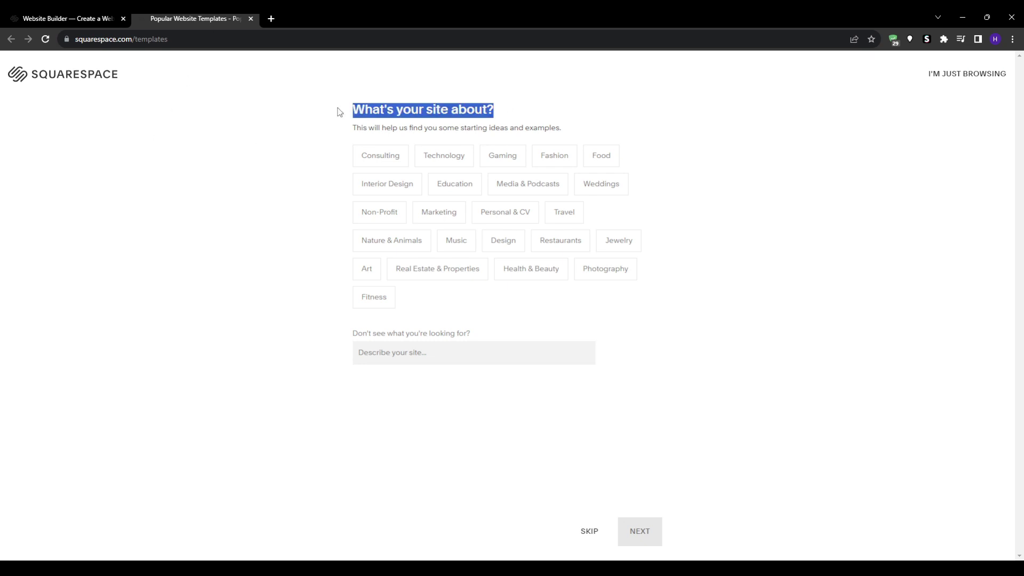
{"action": "left_click", "coordinate": [316, 113]}
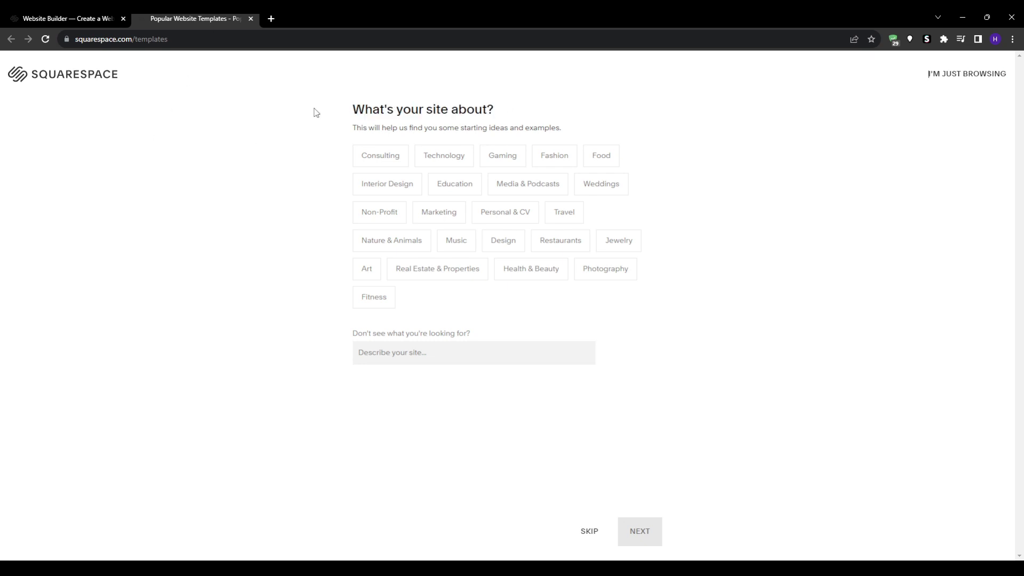
{"action": "left_click", "coordinate": [524, 155]}
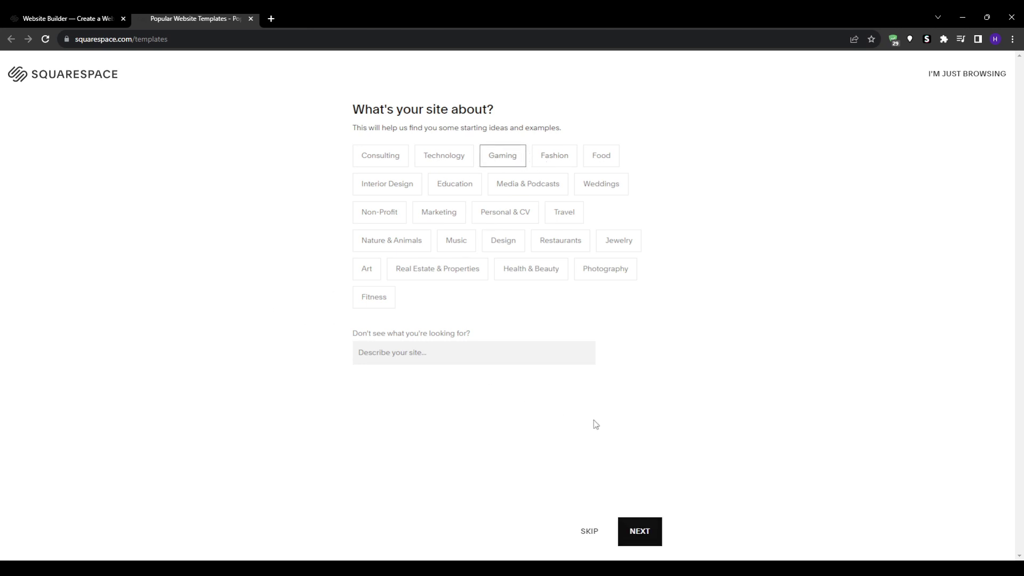
{"action": "left_click", "coordinate": [512, 163]}
{"action": "left_click_drag", "start_coordinate": [480, 339], "coordinate": [319, 326]}
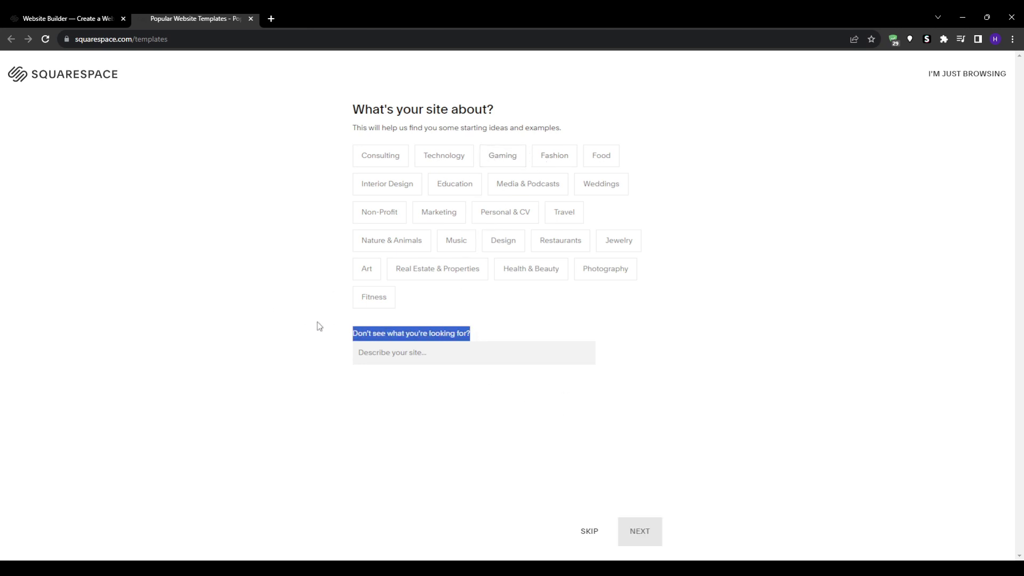
{"action": "left_click", "coordinate": [194, 332]}
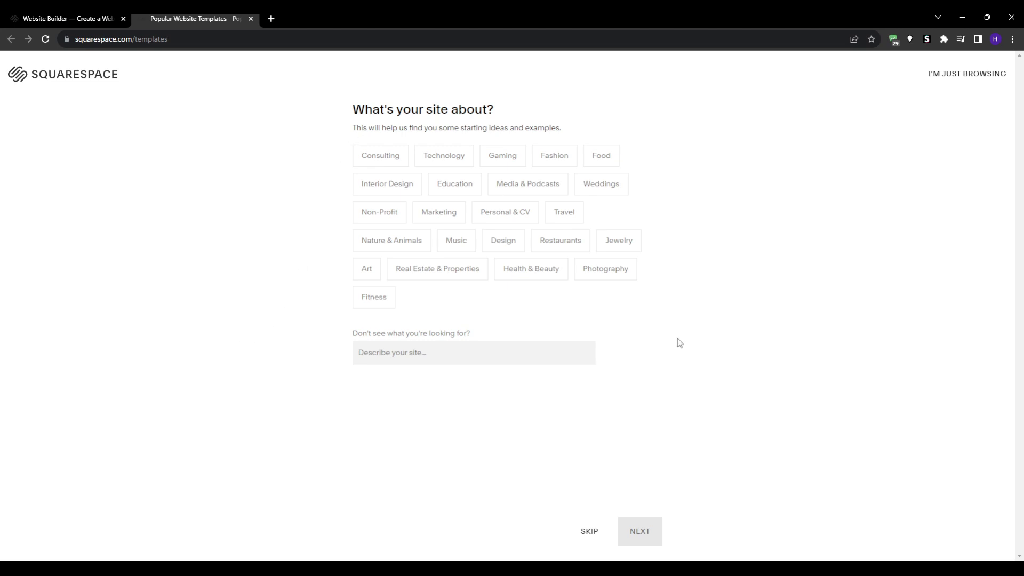
Step: Choose Gaming as the site's topic and skip the follow-up question
{"action": "left_click", "coordinate": [512, 160]}
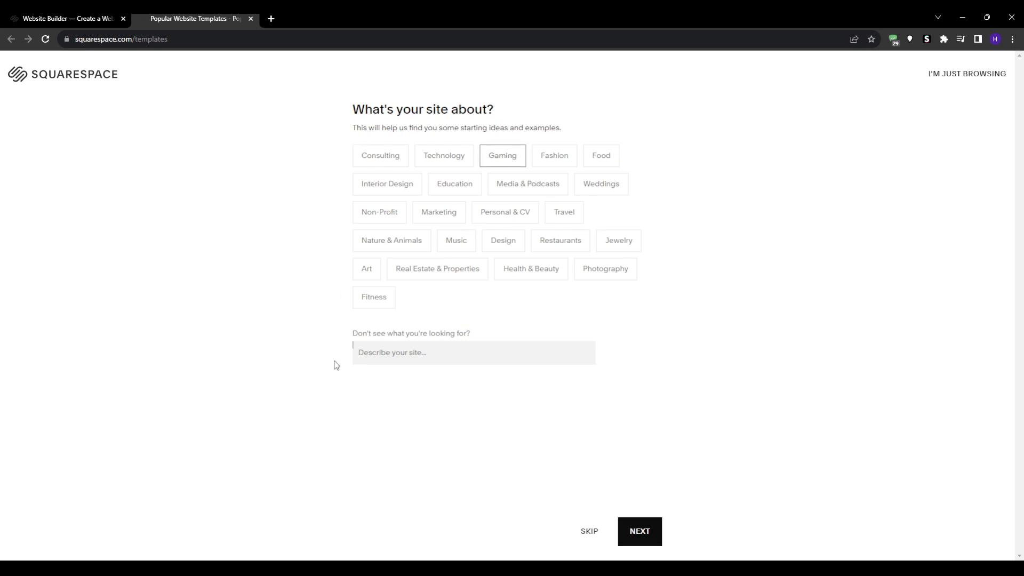
{"action": "left_click", "coordinate": [626, 531]}
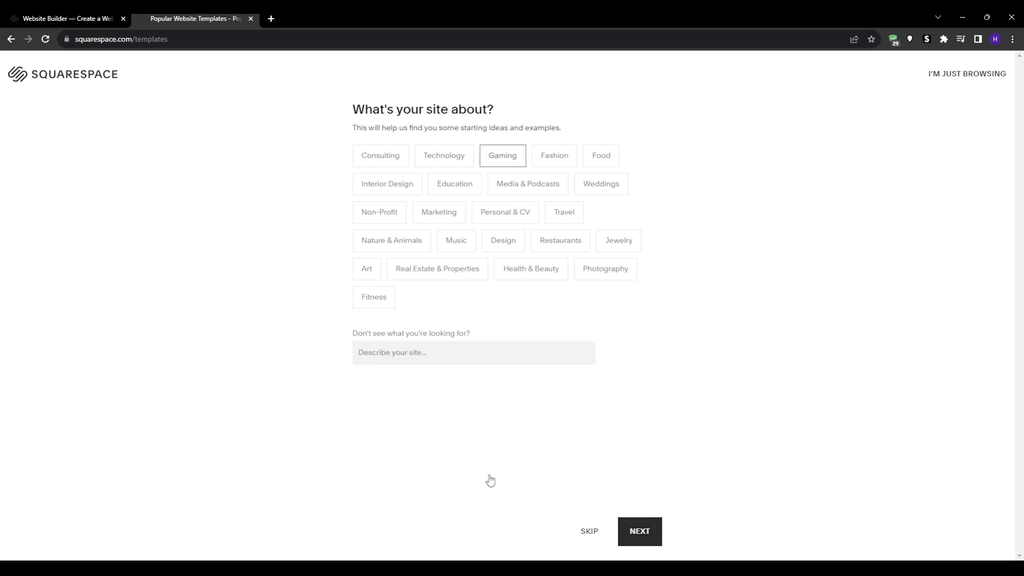
{"action": "left_click", "coordinate": [585, 541]}
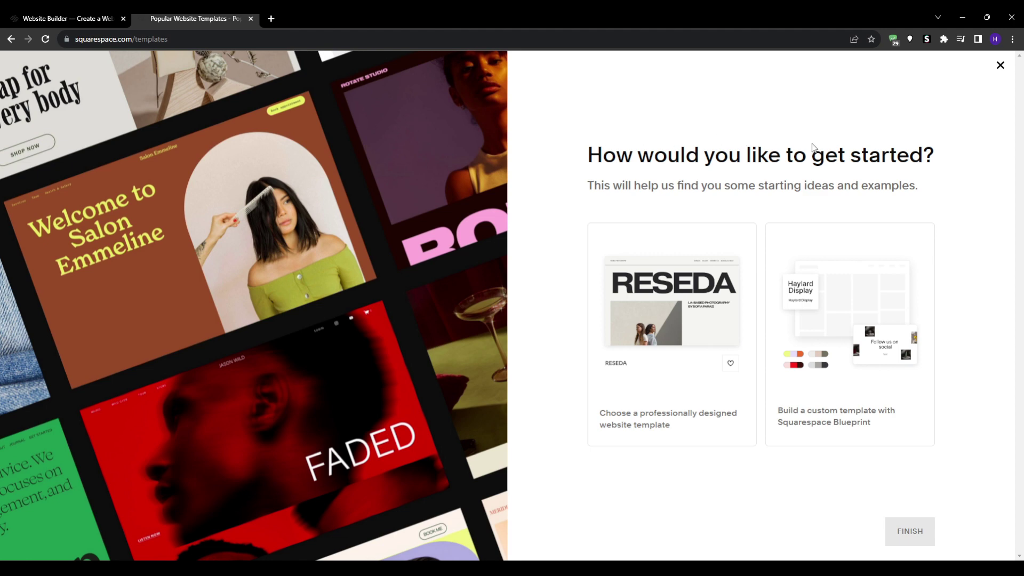
Step: Choose to start from a professionally designed website template and finish the questionnaire
{"action": "triple_click", "coordinate": [848, 157]}
{"action": "left_click", "coordinate": [881, 165]}
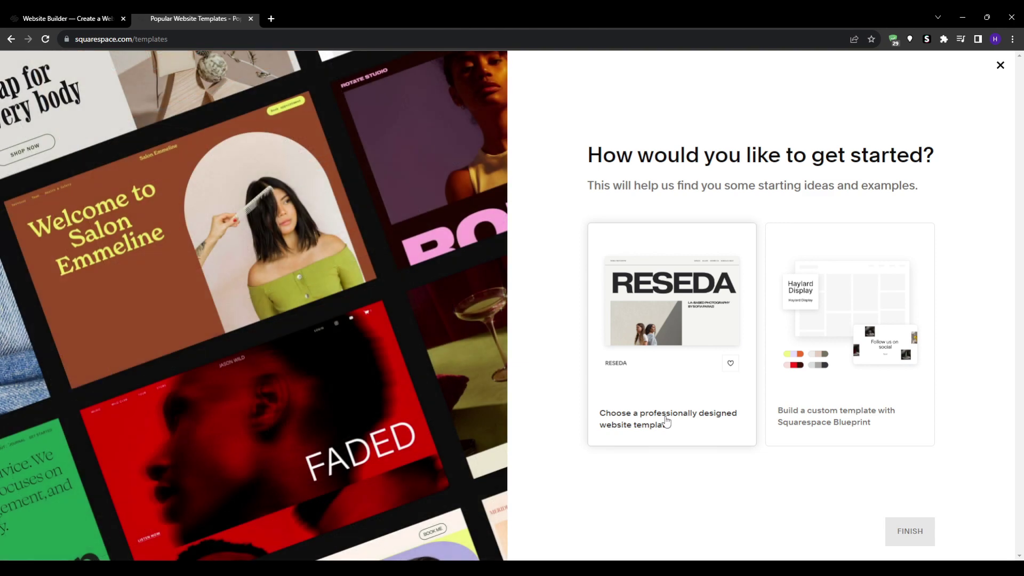
{"action": "left_click", "coordinate": [665, 422]}
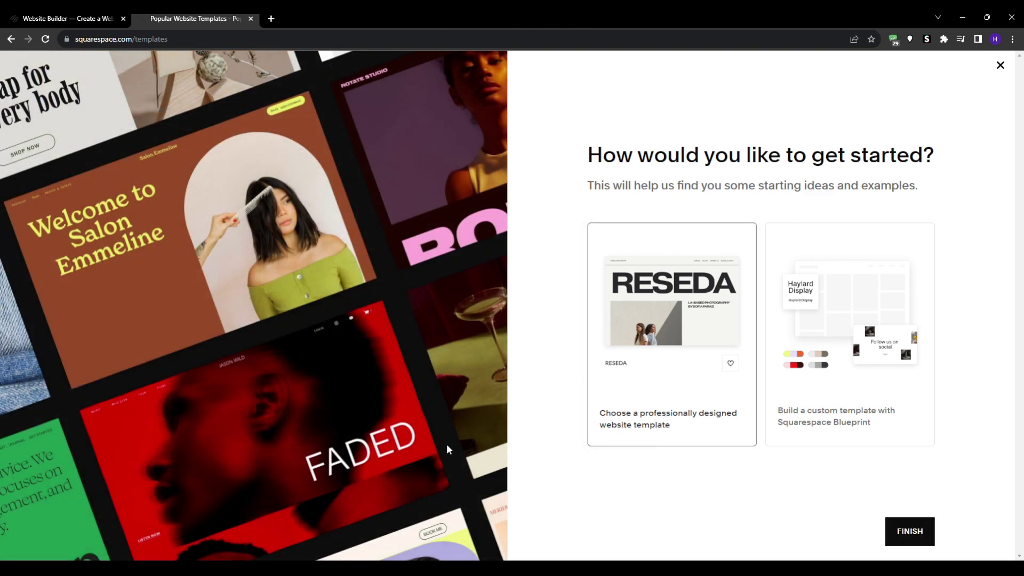
{"action": "left_click", "coordinate": [910, 531]}
Step: Browse the Entertainment templates and start a new site with the OtroQuest template
{"action": "scroll", "coordinate": [275, 300], "scroll_direction": "down", "scroll_amount": 2}
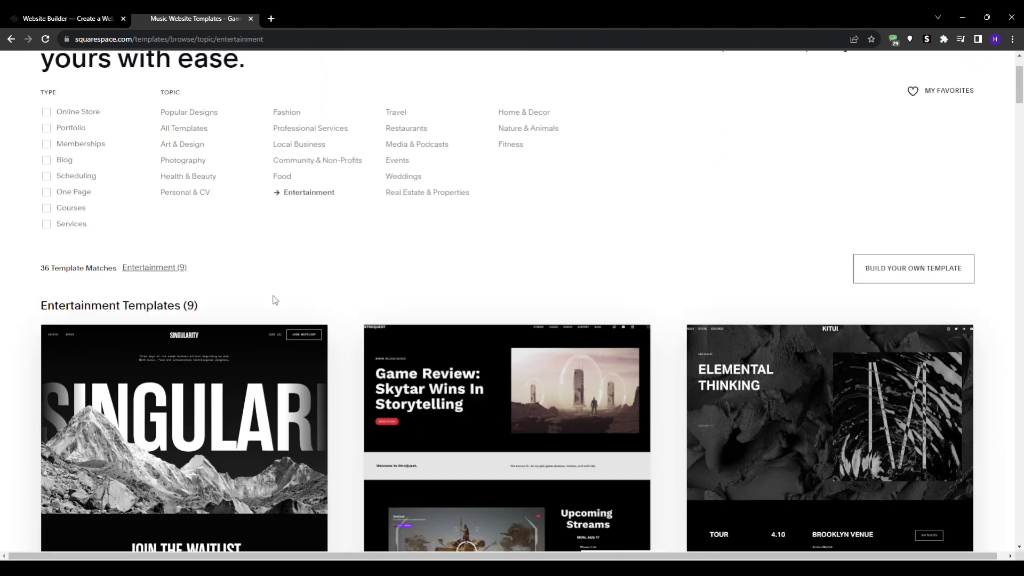
{"action": "scroll", "coordinate": [275, 300], "scroll_direction": "down", "scroll_amount": 2}
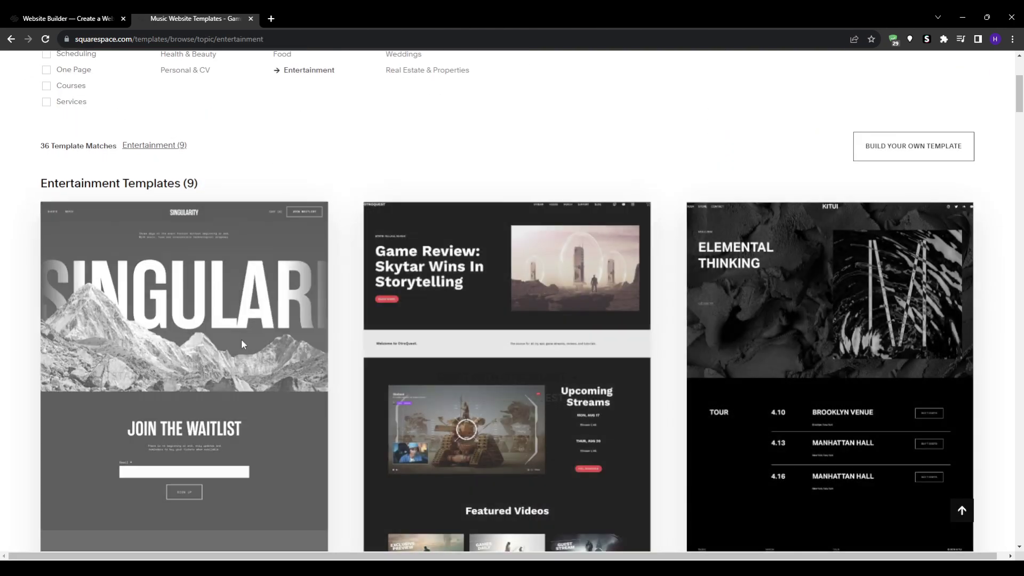
{"action": "mouse_move", "coordinate": [187, 338]}
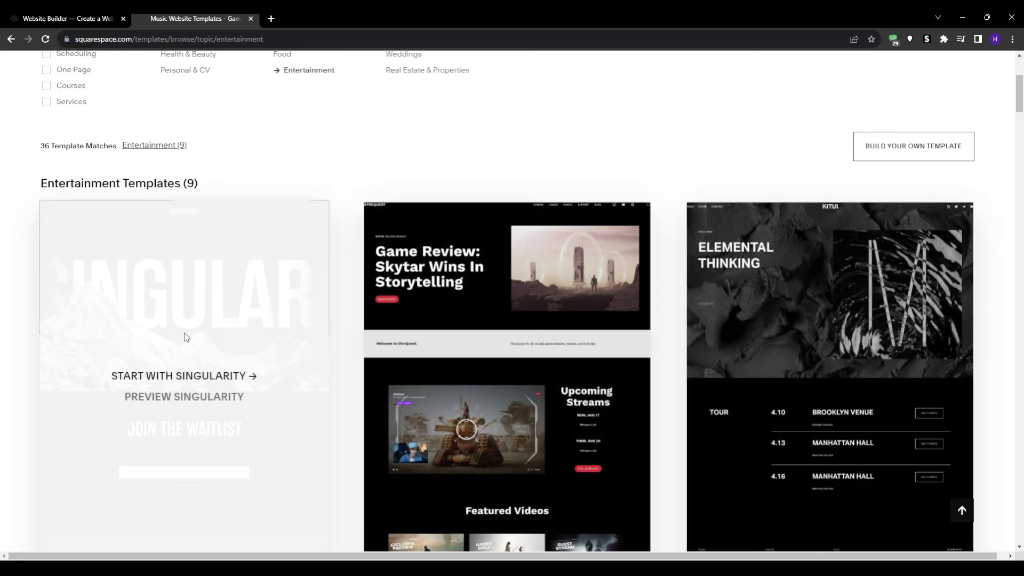
{"action": "scroll", "coordinate": [186, 338], "scroll_direction": "down", "scroll_amount": 3}
{"action": "scroll", "coordinate": [266, 325], "scroll_direction": "up", "scroll_amount": 1}
{"action": "mouse_move", "coordinate": [558, 234]}
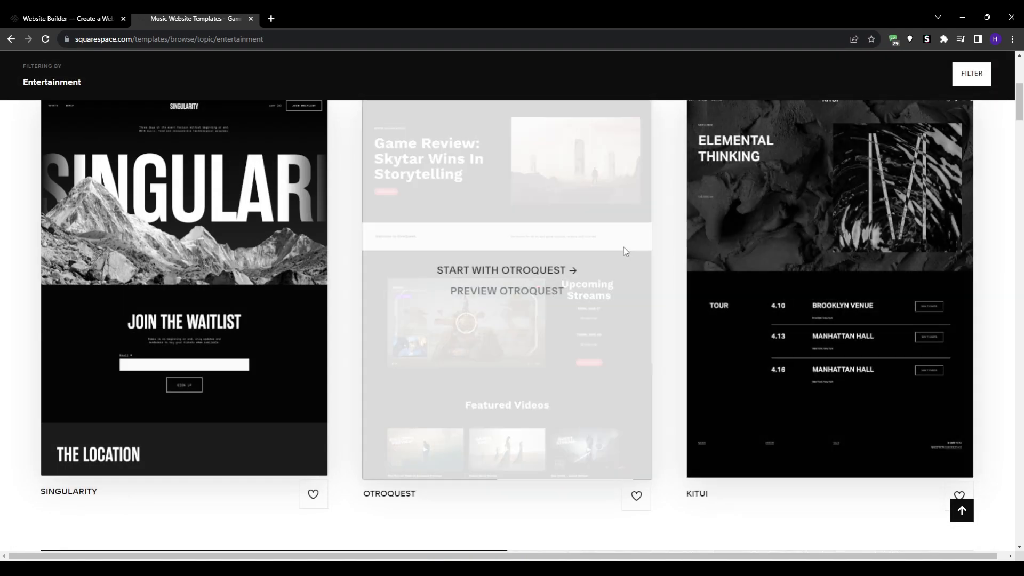
{"action": "left_click", "coordinate": [527, 272]}
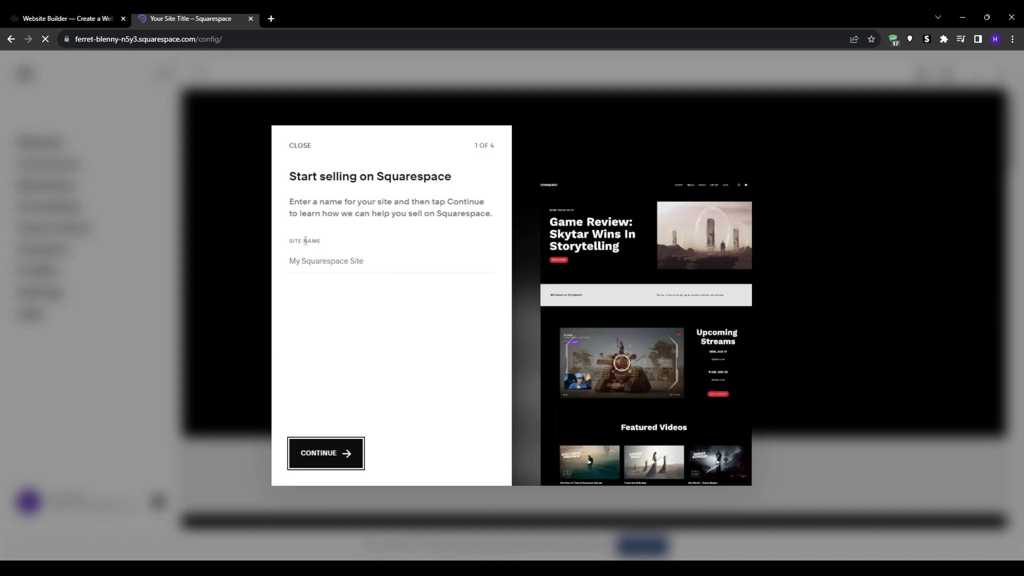
Step: Name the site "ash" and go through the remaining introduction pages to reach the site dashboard
{"action": "left_click", "coordinate": [344, 262]}
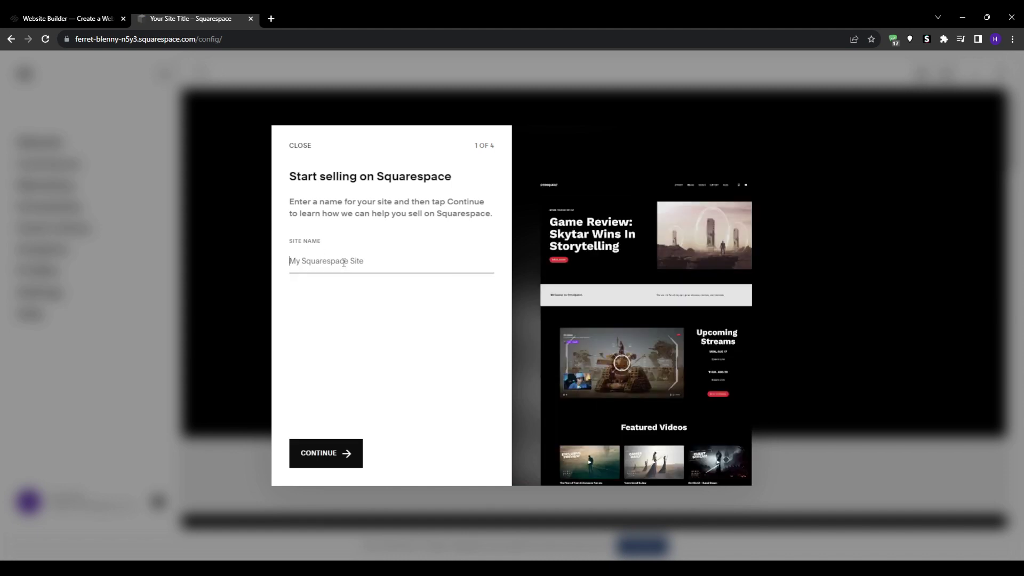
{"action": "type", "text": "asd"}
{"action": "left_click", "coordinate": [348, 453]}
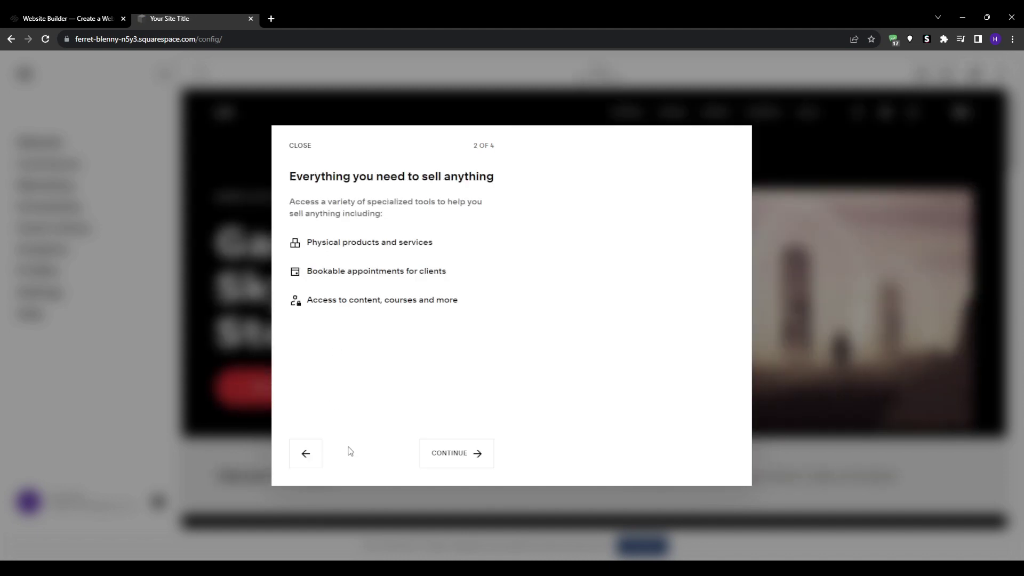
{"action": "left_click", "coordinate": [474, 459]}
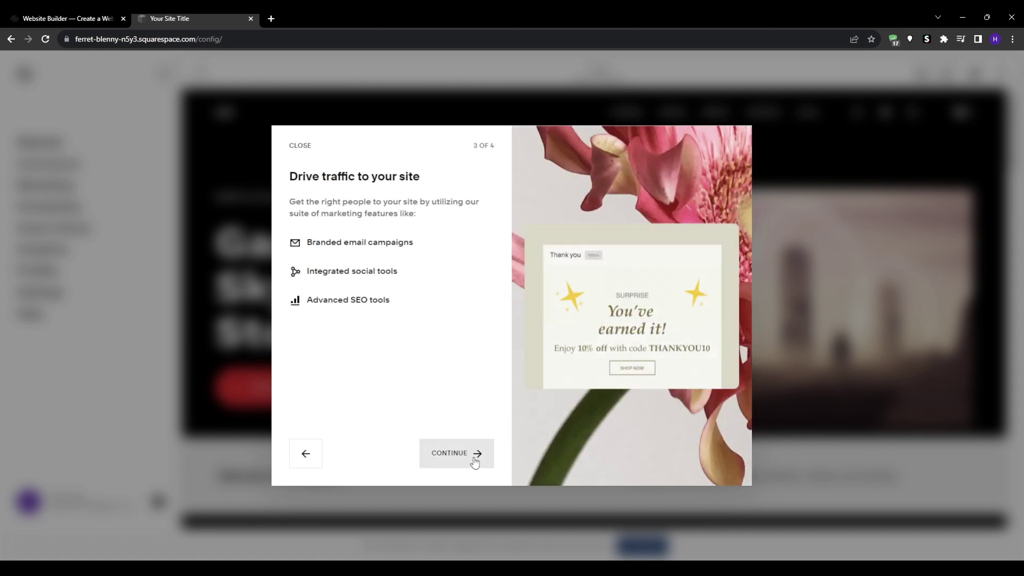
{"action": "left_click", "coordinate": [474, 462]}
{"action": "left_click", "coordinate": [474, 461]}
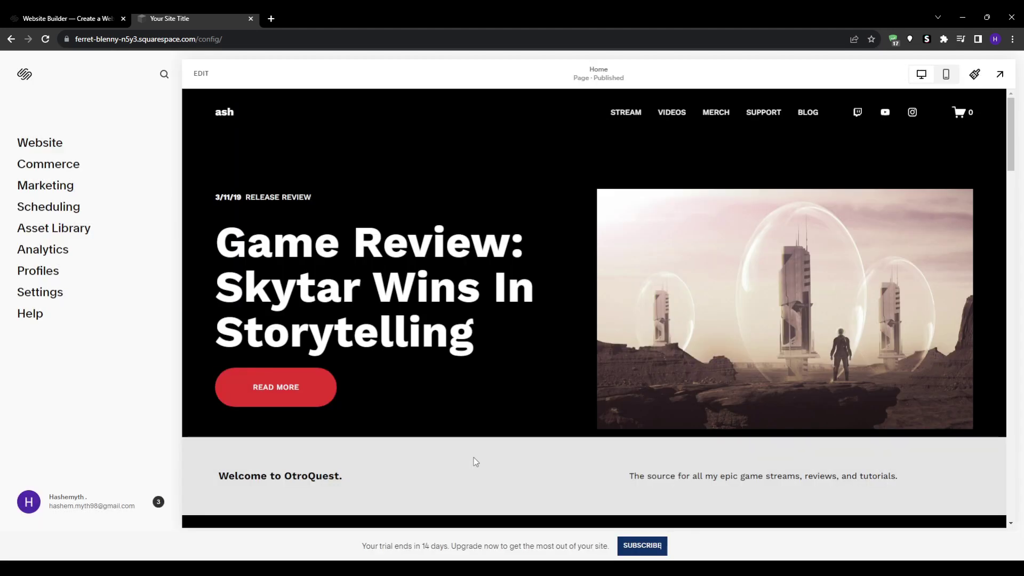
Step: Open the Home page for editing from its main heading, save the page and leave edit mode
{"action": "left_click", "coordinate": [322, 286]}
{"action": "triple_click", "coordinate": [321, 286]}
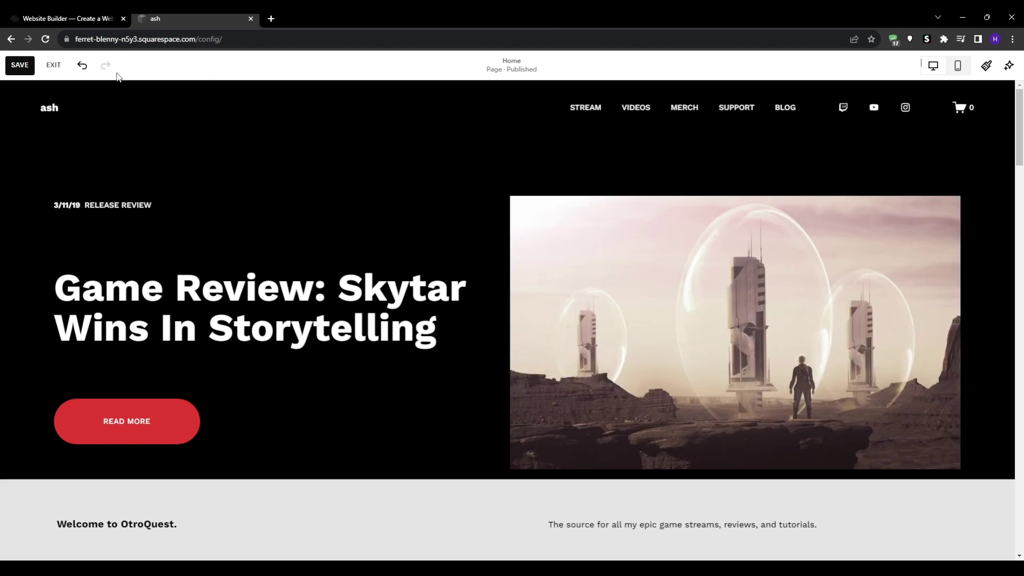
{"action": "left_click", "coordinate": [19, 65]}
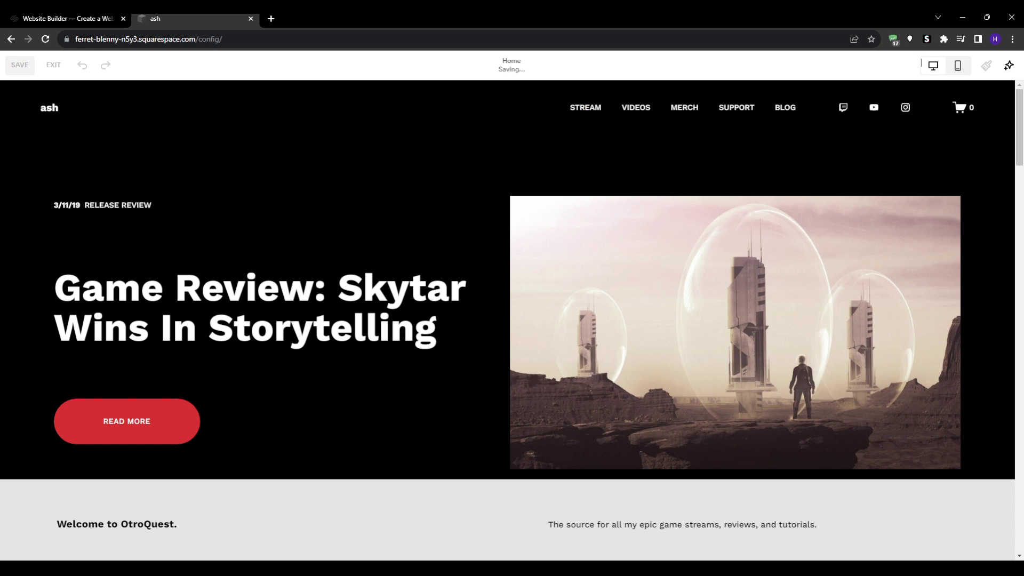
{"action": "left_click", "coordinate": [474, 17]}
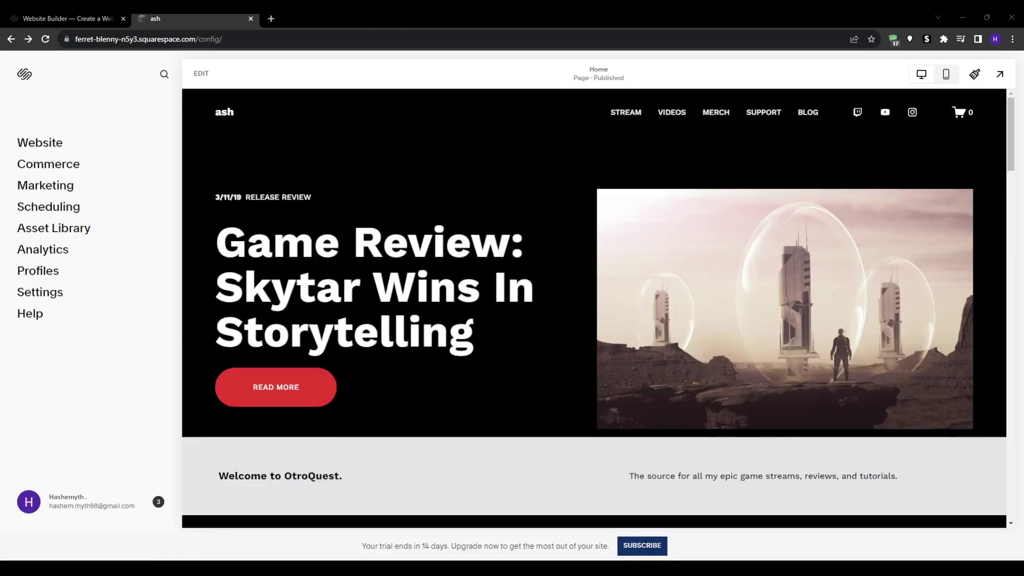
Step: Look over the Home page preview and go to the site's Videos page
{"action": "left_click", "coordinate": [536, 531]}
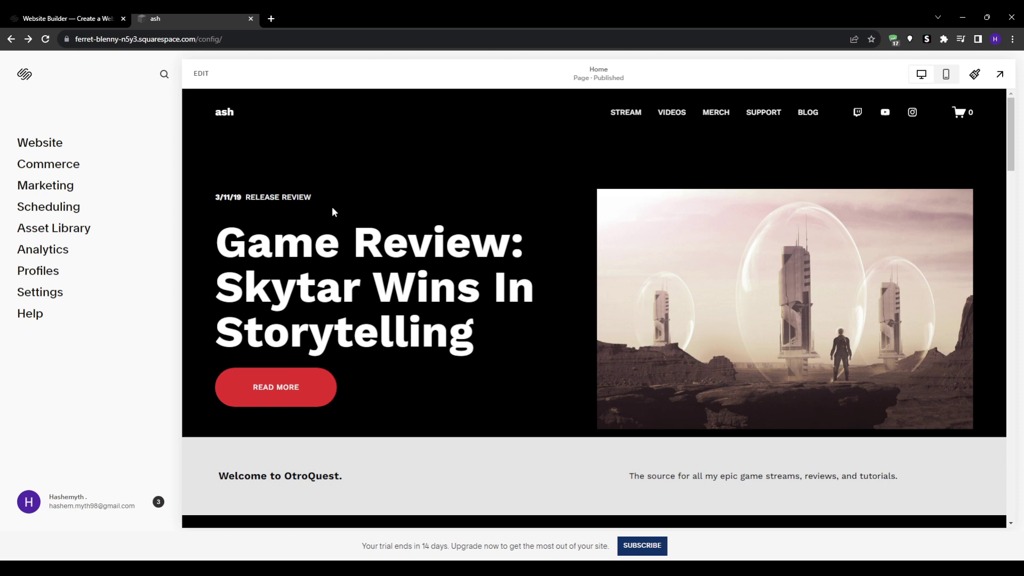
{"action": "scroll", "coordinate": [320, 205], "scroll_direction": "down", "scroll_amount": 4}
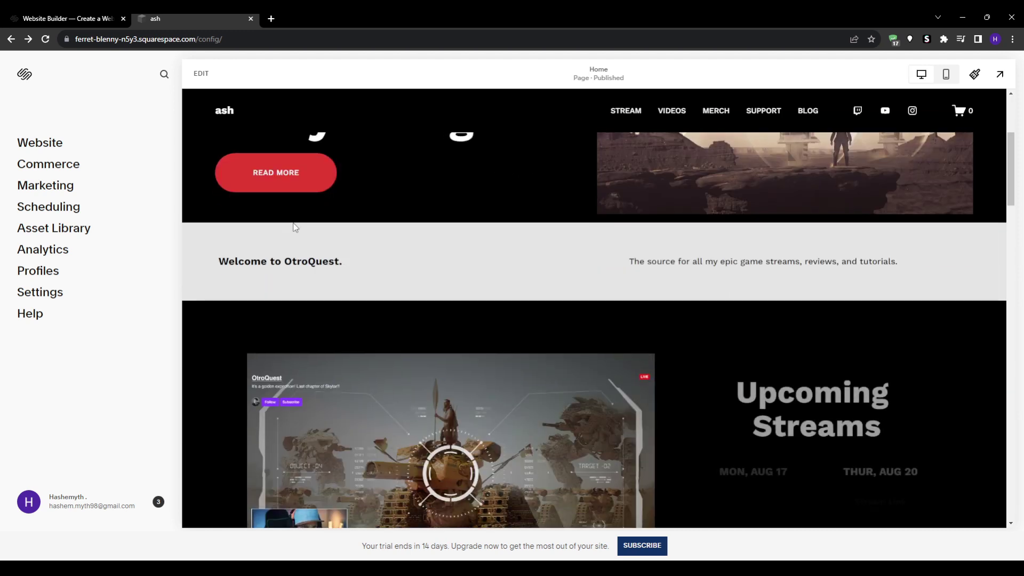
{"action": "scroll", "coordinate": [377, 210], "scroll_direction": "up", "scroll_amount": 4}
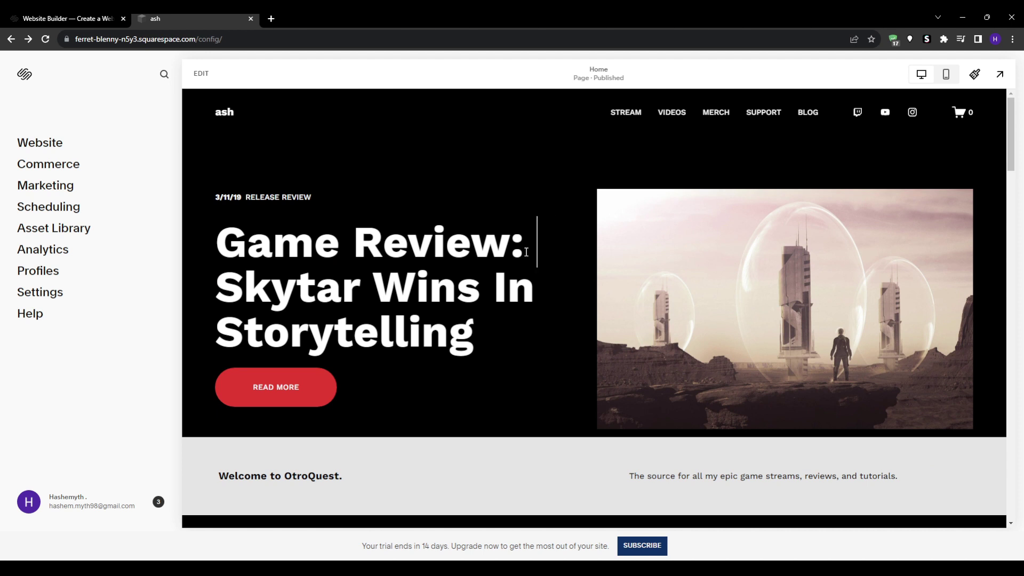
{"action": "left_click", "coordinate": [541, 273]}
{"action": "left_click", "coordinate": [675, 115]}
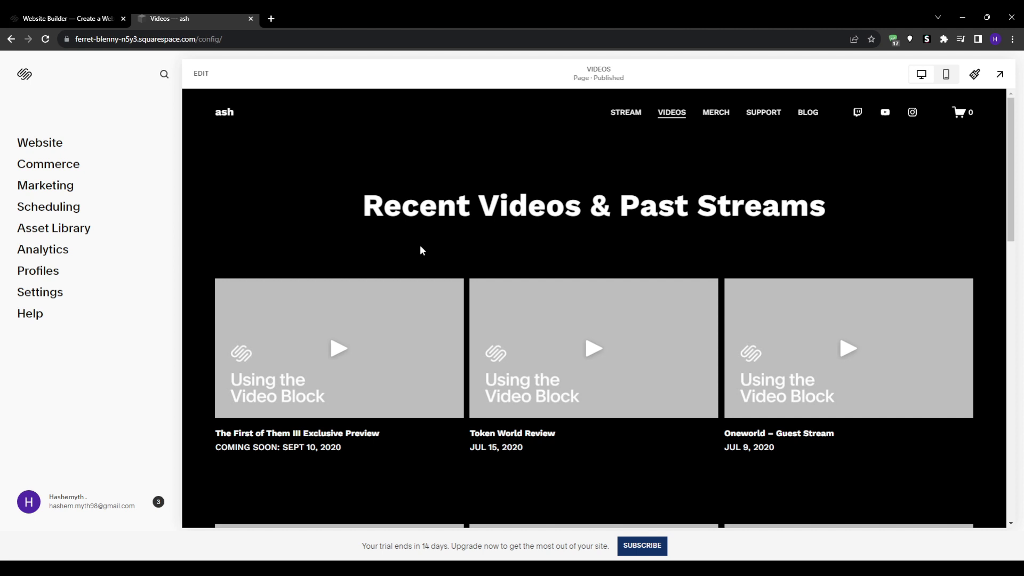
Step: Open the Stream page for editing and delete the exclusive preview text block and video block from its first section
{"action": "left_click", "coordinate": [628, 116]}
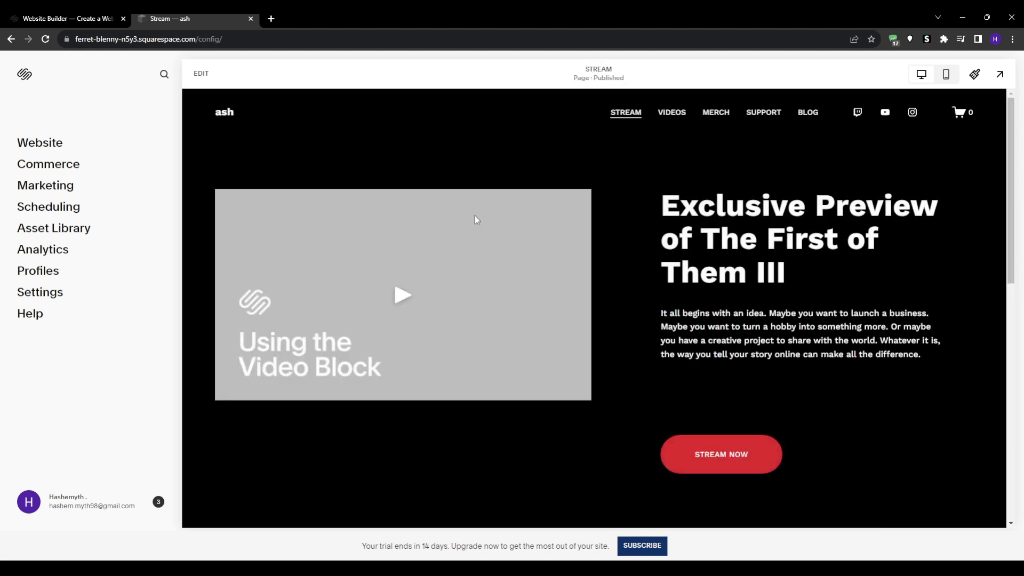
{"action": "triple_click", "coordinate": [722, 235]}
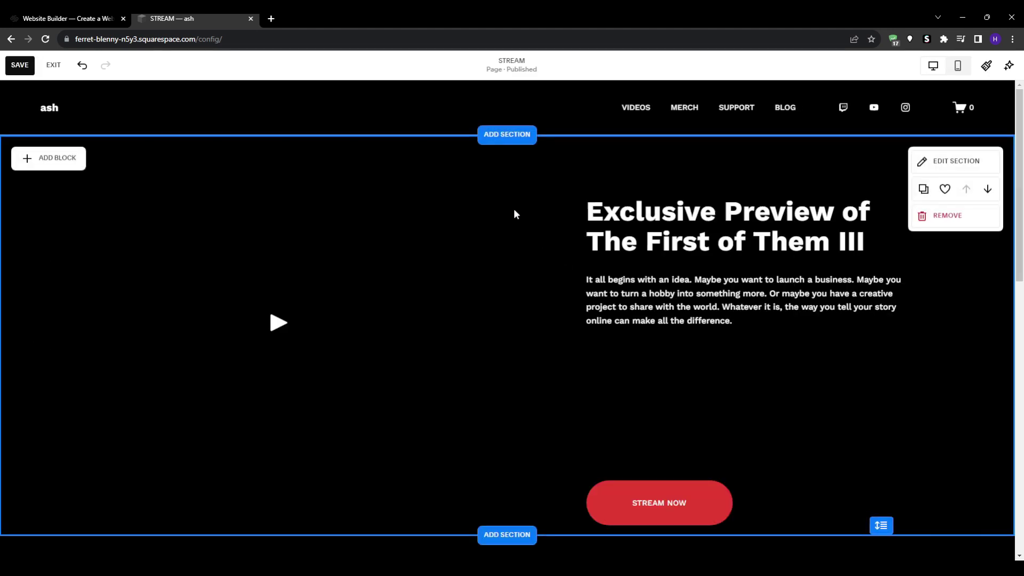
{"action": "left_click", "coordinate": [770, 242]}
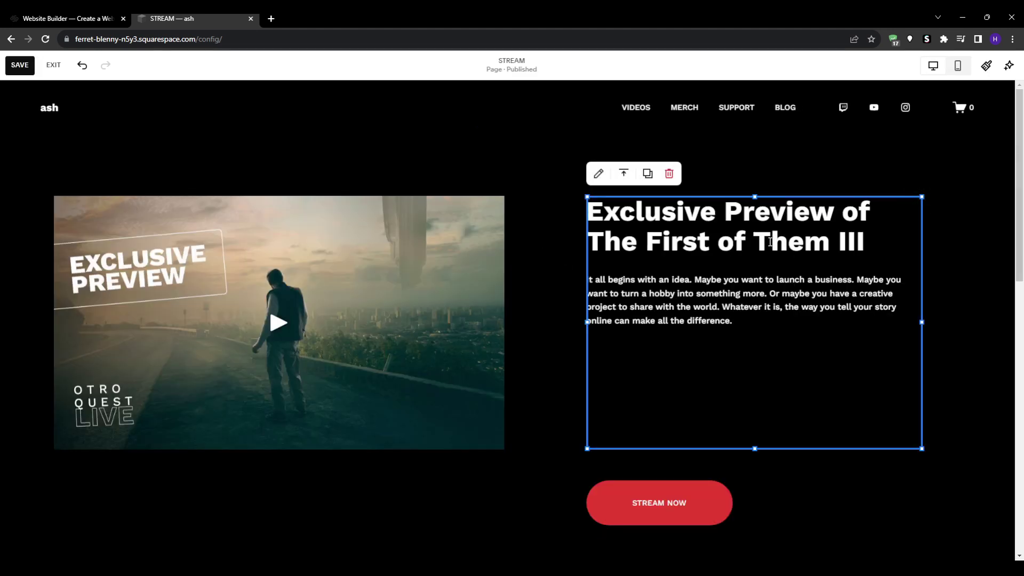
{"action": "left_click", "coordinate": [669, 173]}
{"action": "left_click", "coordinate": [456, 278]}
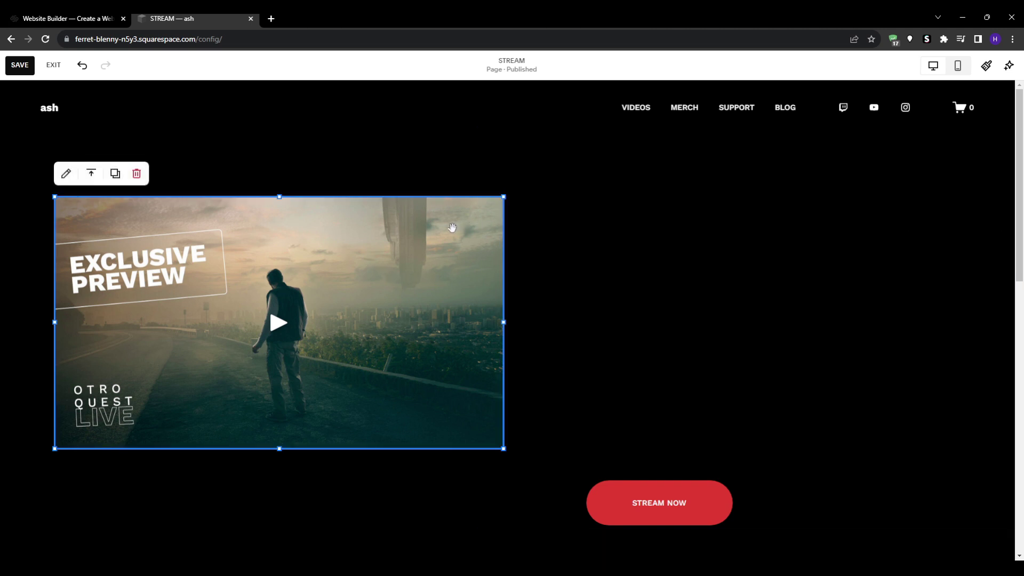
{"action": "left_click", "coordinate": [137, 173]}
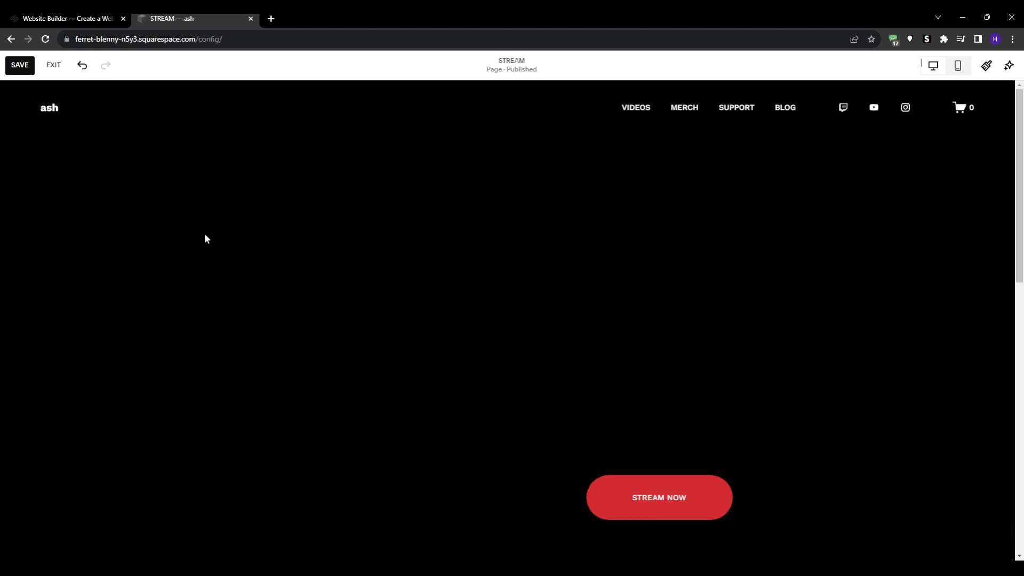
Step: Keep the Stream Now button in the first section and save the Stream page
{"action": "left_click", "coordinate": [663, 499]}
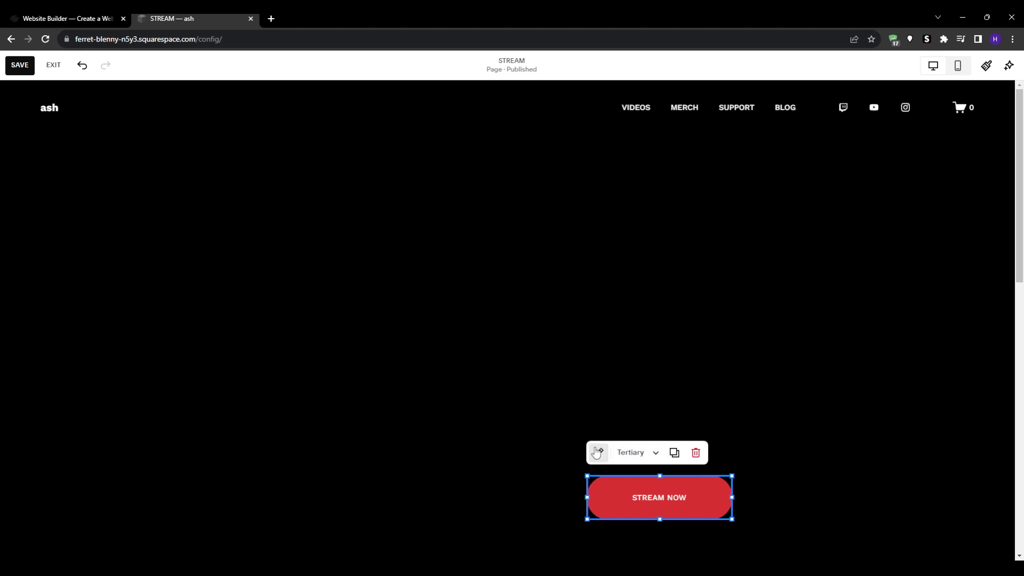
{"action": "left_click", "coordinate": [297, 291]}
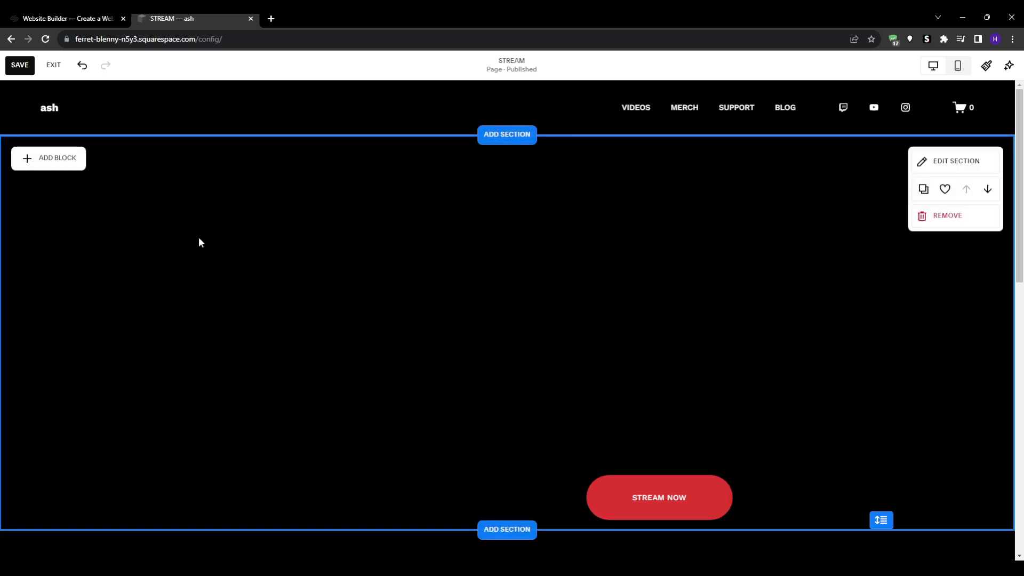
{"action": "left_click", "coordinate": [19, 64]}
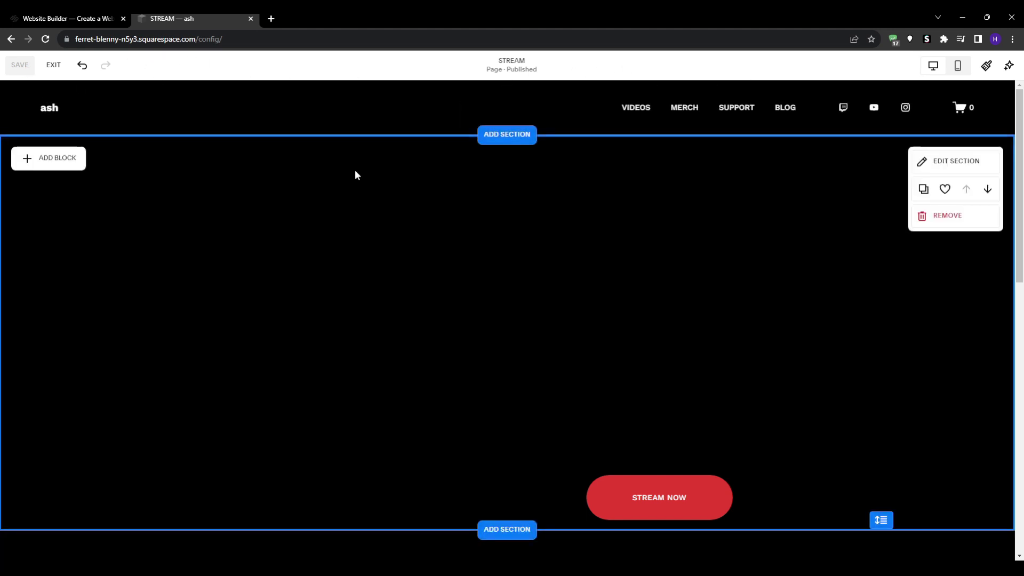
Step: Add a text block to the upper left of the first section, enlarge it and enter "e" as its text
{"action": "left_click", "coordinate": [66, 162]}
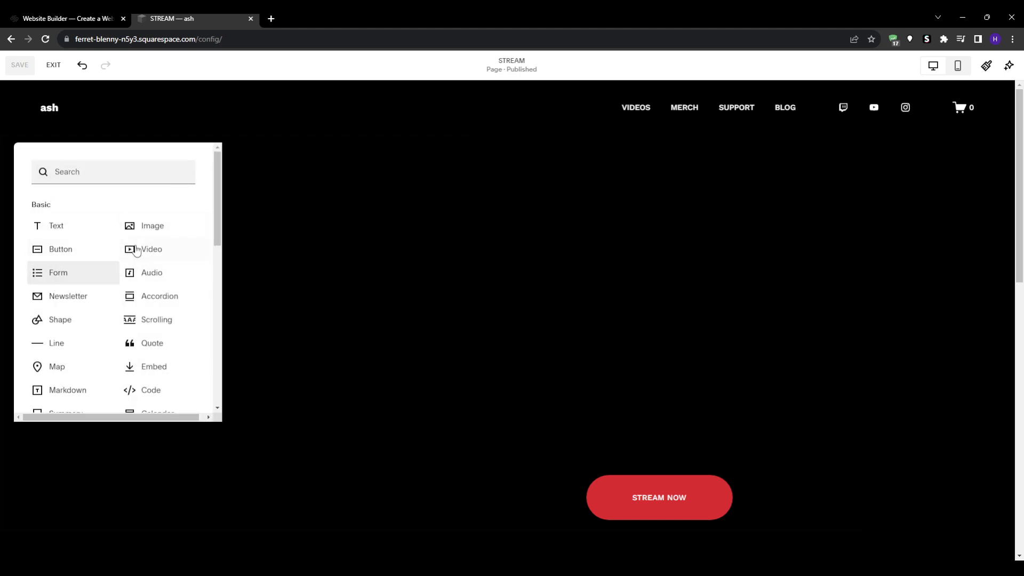
{"action": "left_click", "coordinate": [74, 233]}
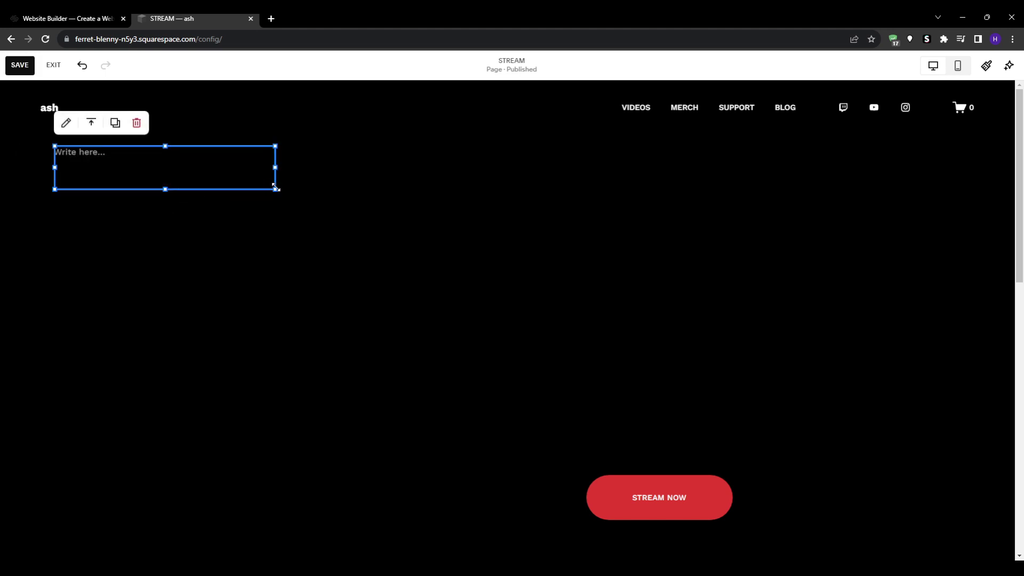
{"action": "left_click_drag", "start_coordinate": [275, 187], "coordinate": [466, 265]}
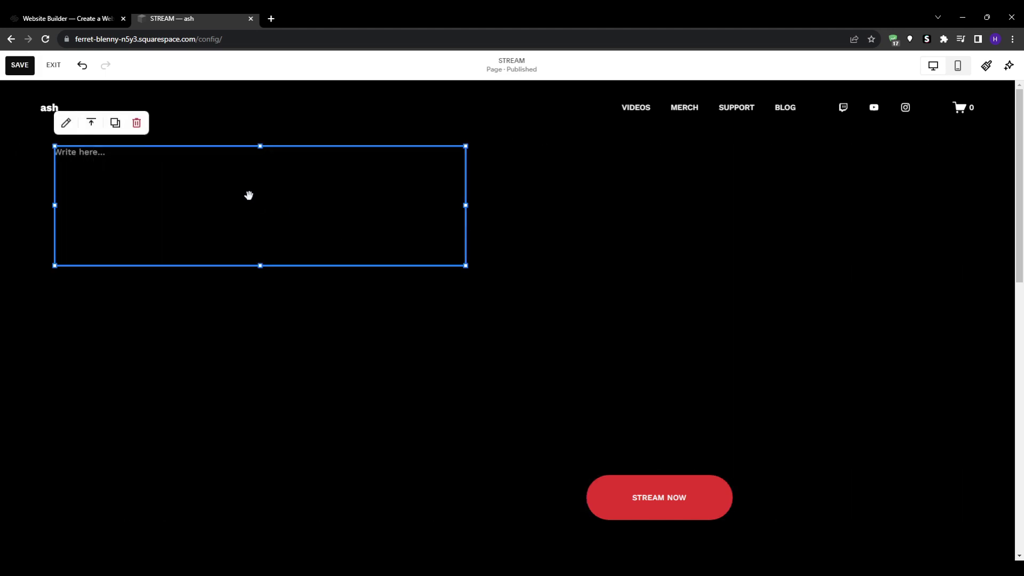
{"action": "left_click", "coordinate": [87, 155]}
{"action": "type", "text": "e"}
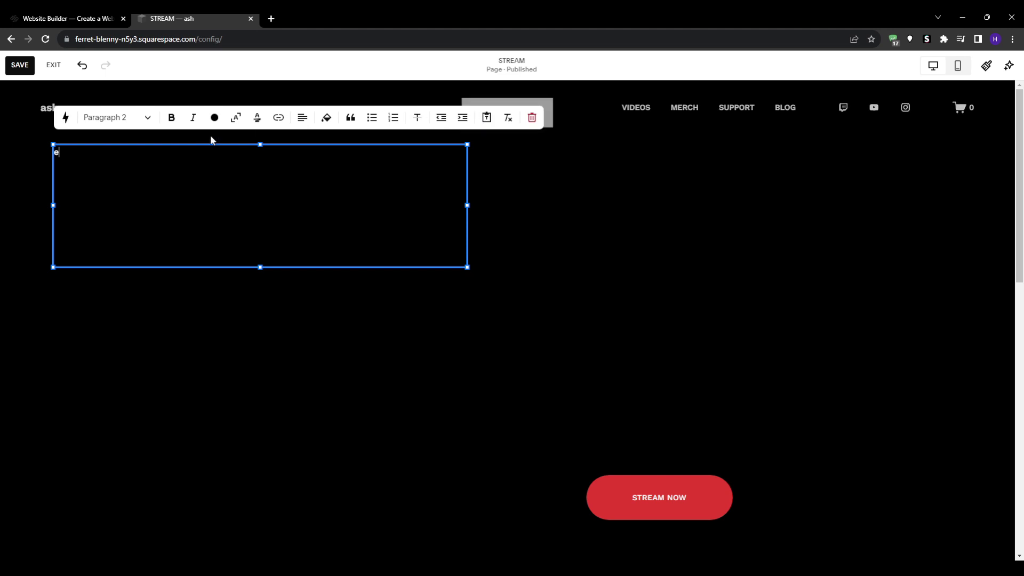
{"action": "left_click", "coordinate": [147, 121]}
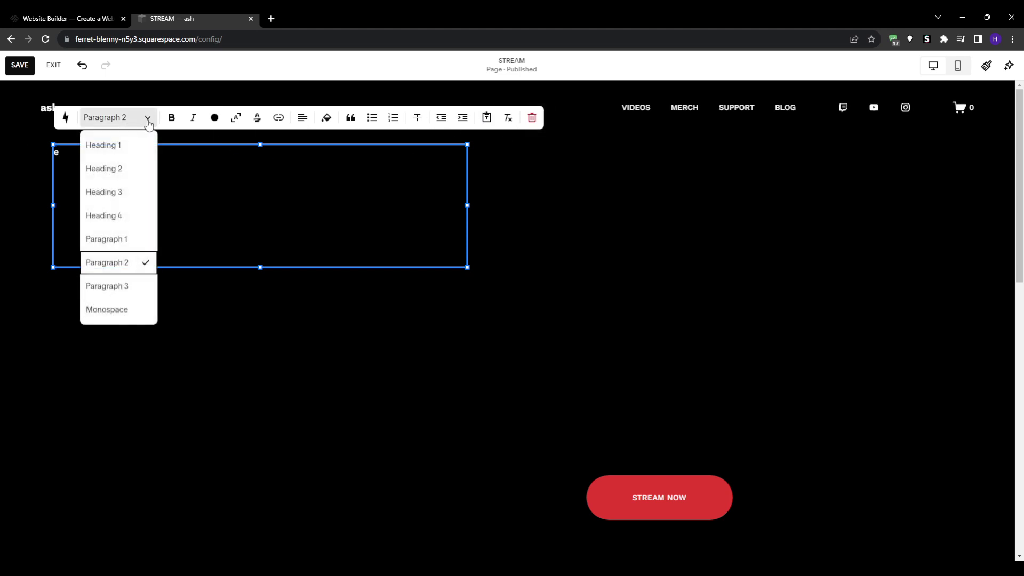
{"action": "left_click", "coordinate": [149, 122]}
{"action": "left_click", "coordinate": [572, 220]}
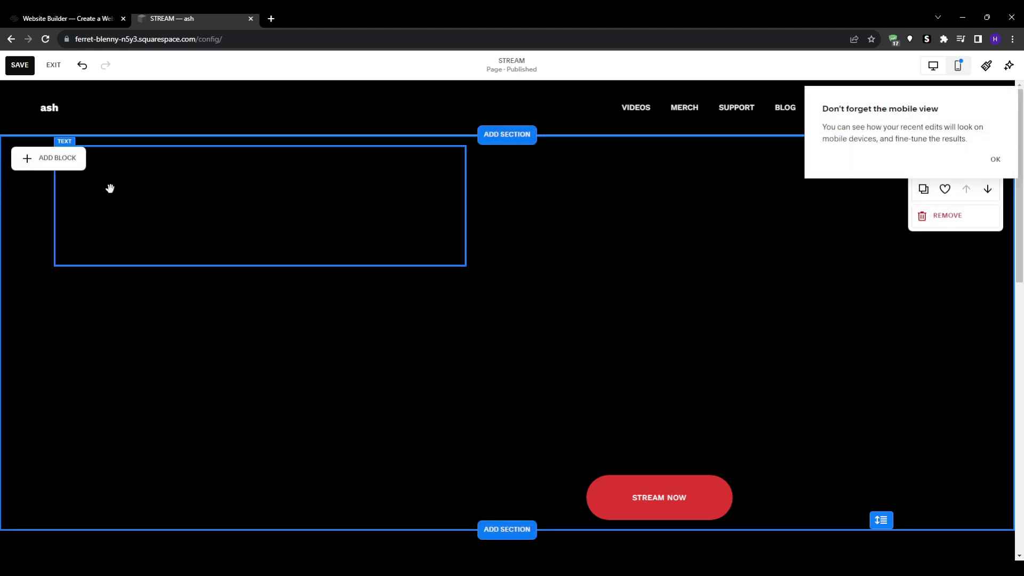
{"action": "left_click", "coordinate": [50, 158]}
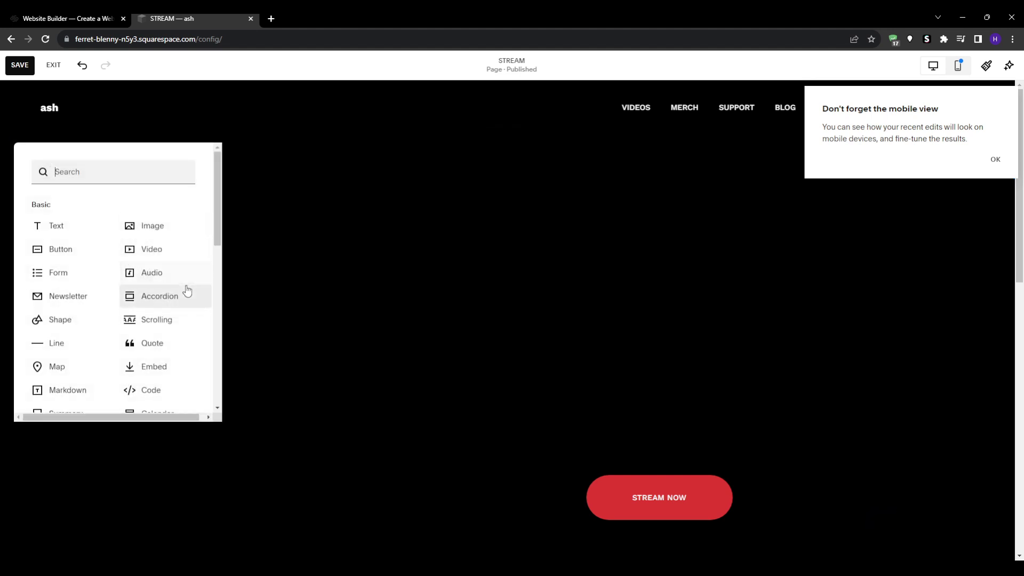
{"action": "scroll", "coordinate": [484, 348], "scroll_direction": "down", "scroll_amount": 8}
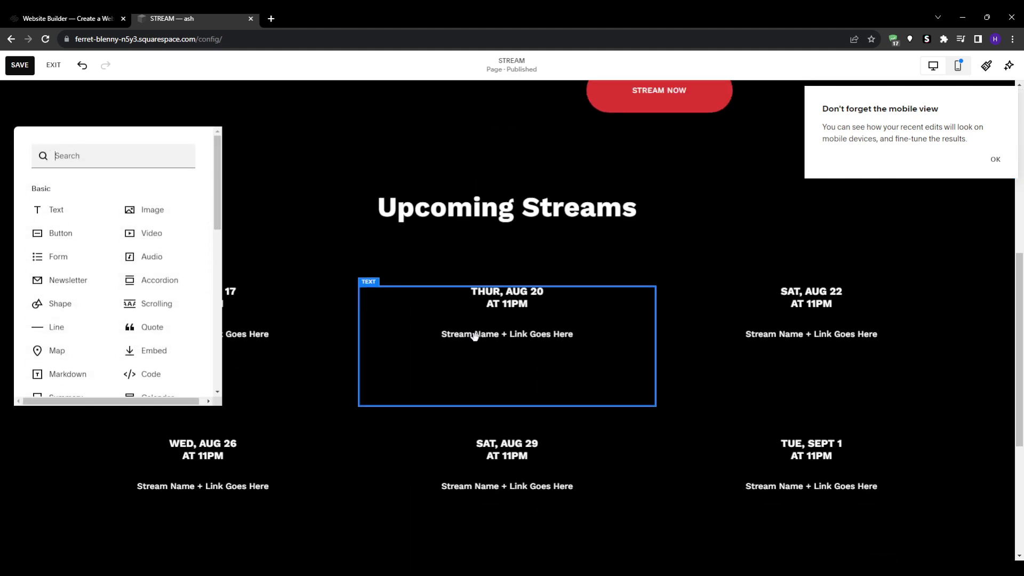
{"action": "scroll", "coordinate": [476, 341], "scroll_direction": "up", "scroll_amount": 8}
{"action": "left_click", "coordinate": [995, 160]}
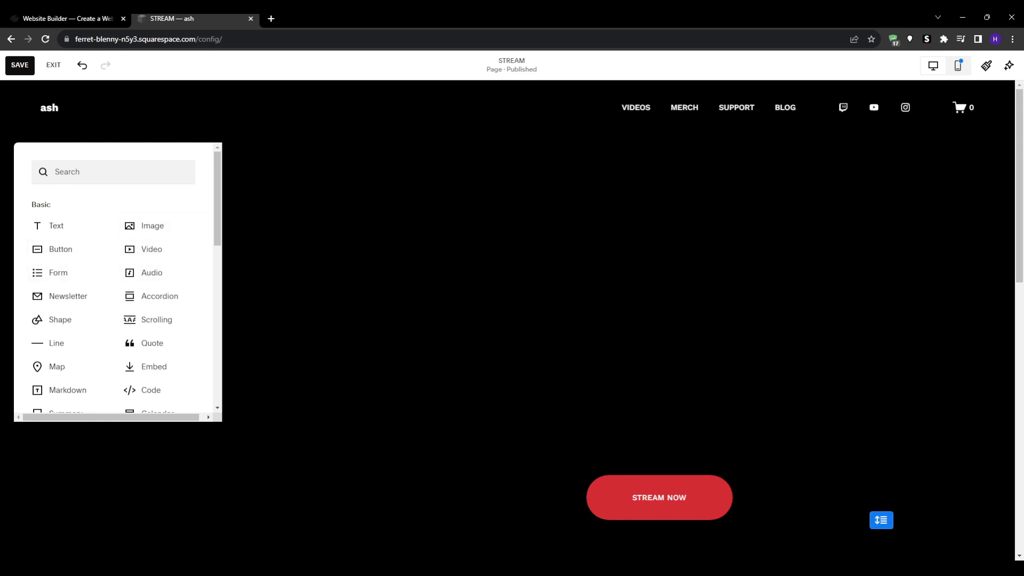
{"action": "key", "text": "Escape"}
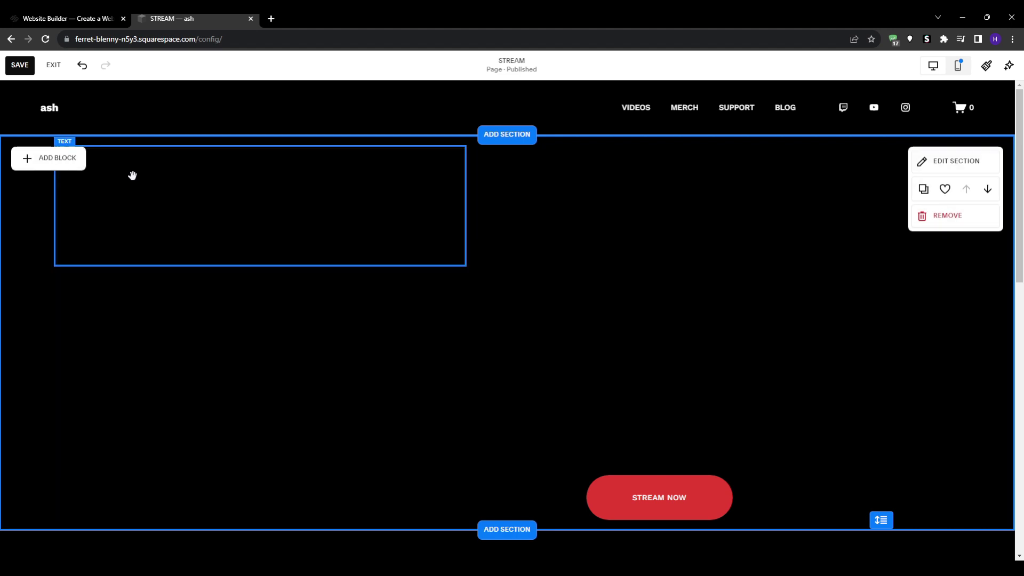
Step: Add a form block to the first section and move it to the right half, above the Stream Now button
{"action": "left_click", "coordinate": [56, 160]}
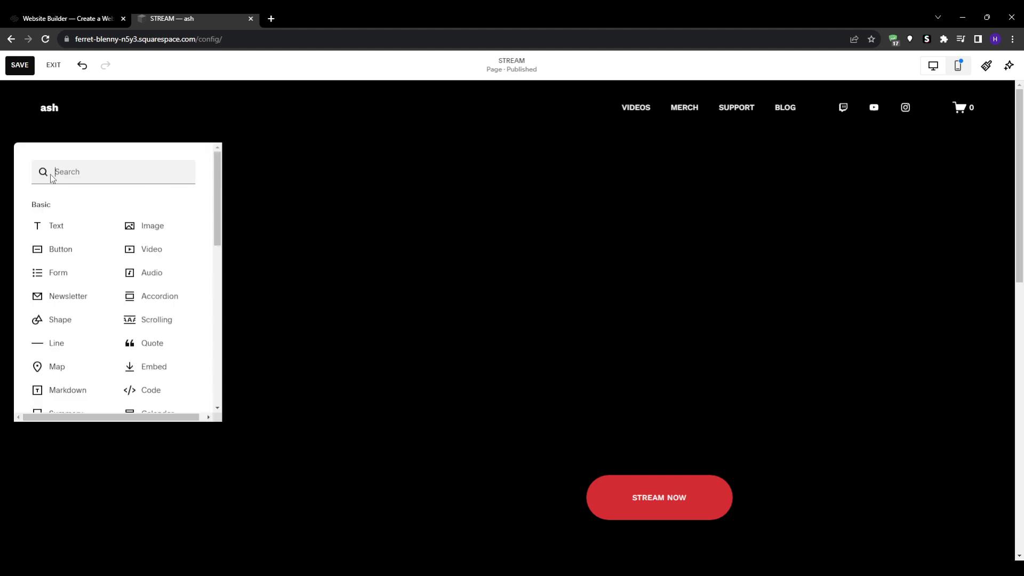
{"action": "left_click", "coordinate": [55, 280]}
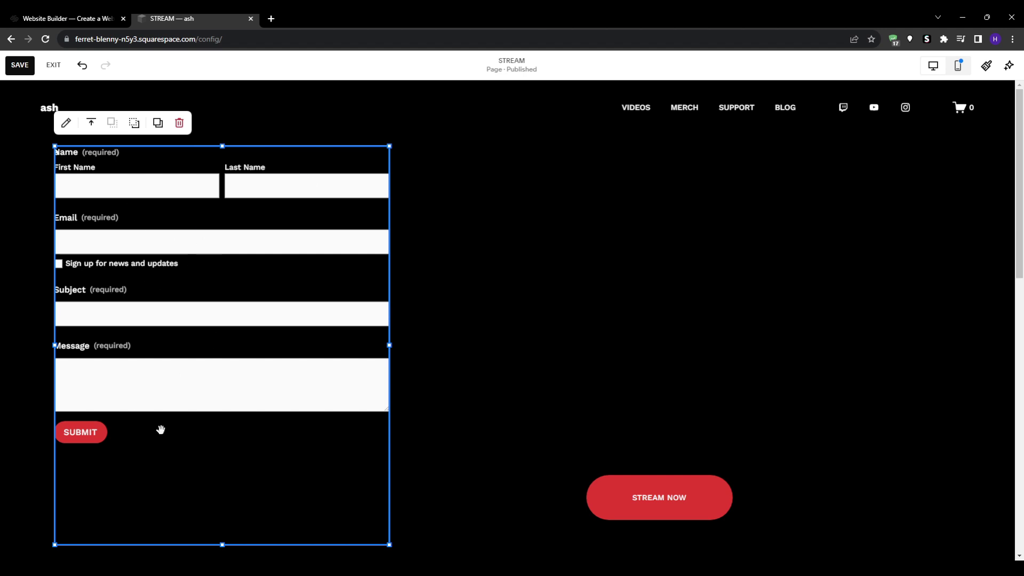
{"action": "double_click", "coordinate": [142, 398]}
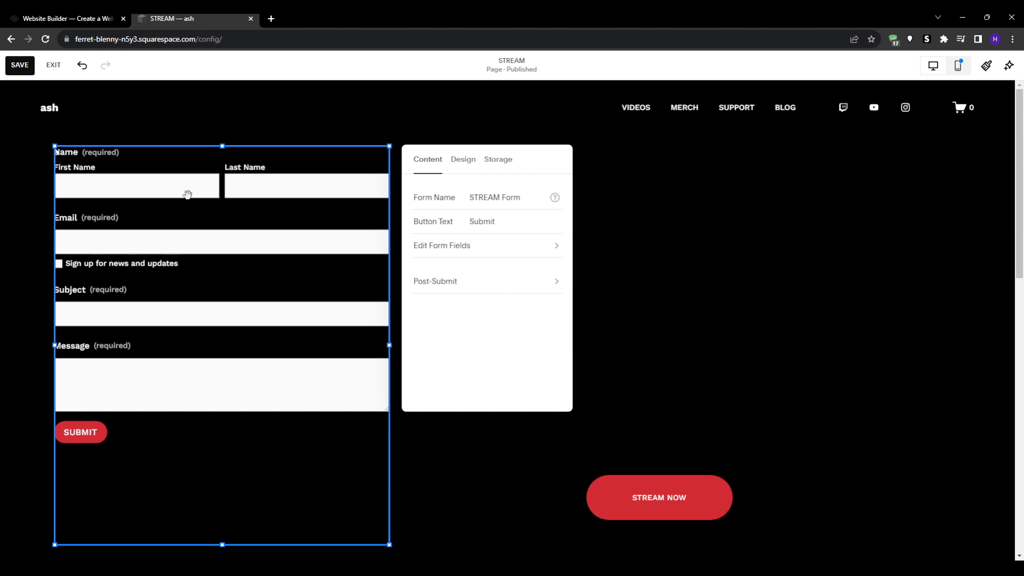
{"action": "left_click", "coordinate": [653, 260]}
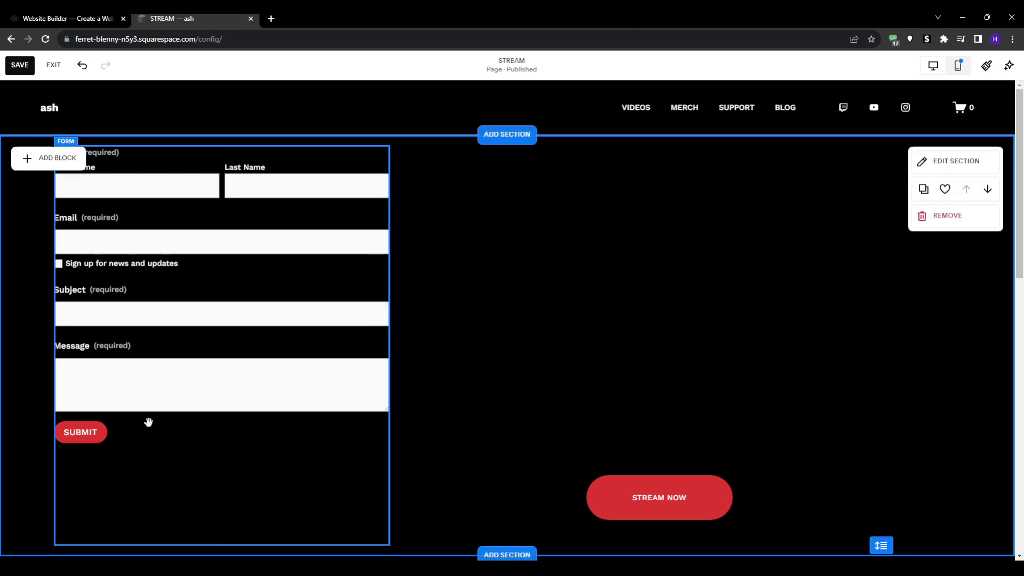
{"action": "double_click", "coordinate": [133, 183]}
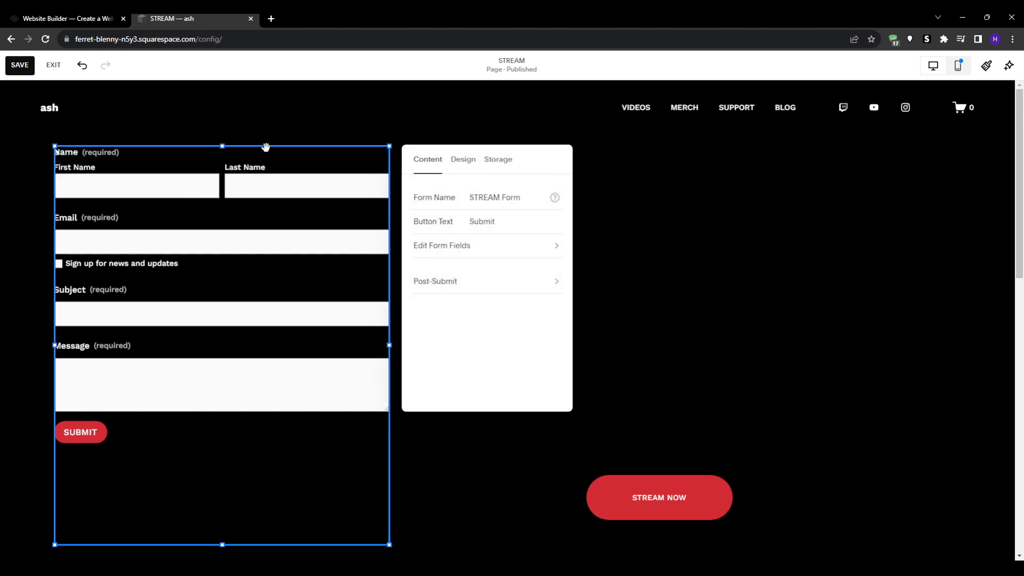
{"action": "left_click_drag", "start_coordinate": [265, 147], "coordinate": [800, 149]}
{"action": "left_click", "coordinate": [382, 244]}
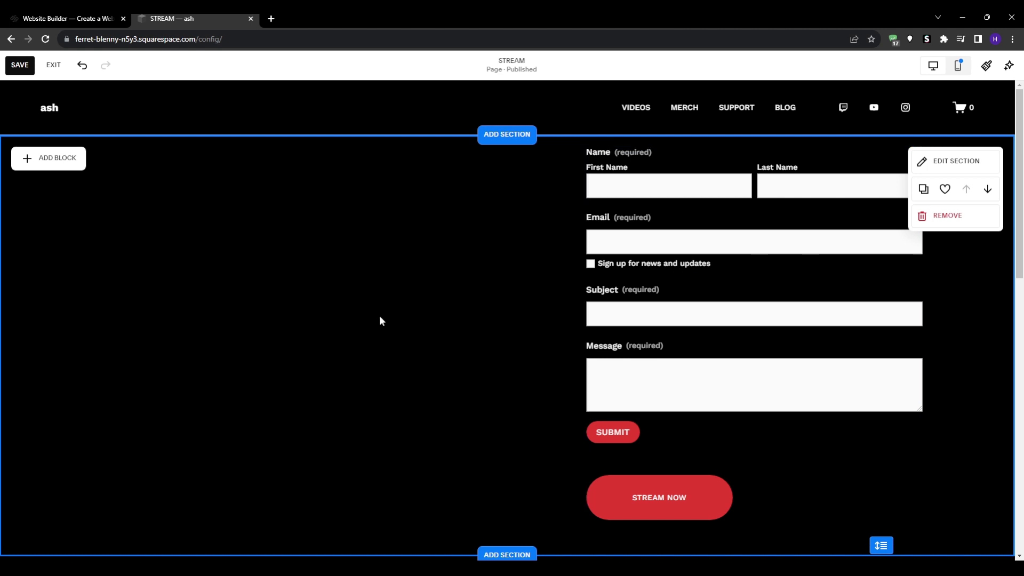
Step: Switch to the mobile view and delete the Sat, Aug 22 text block from the Upcoming Streams section
{"action": "left_click", "coordinate": [958, 65]}
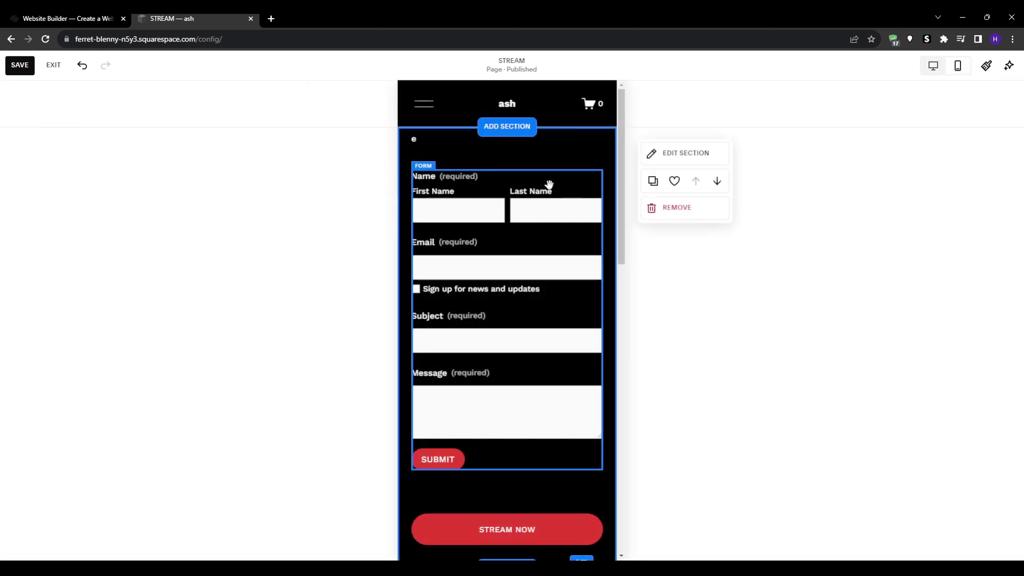
{"action": "scroll", "coordinate": [549, 192], "scroll_direction": "down", "scroll_amount": 6}
{"action": "scroll", "coordinate": [549, 190], "scroll_direction": "up", "scroll_amount": 5}
{"action": "scroll", "coordinate": [575, 181], "scroll_direction": "up", "scroll_amount": 2}
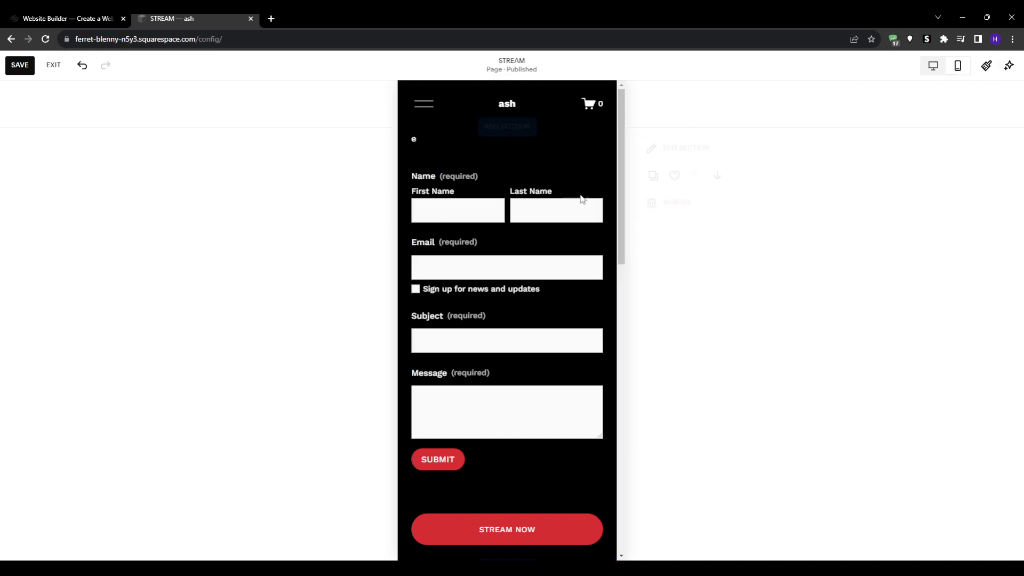
{"action": "scroll", "coordinate": [579, 213], "scroll_direction": "down", "scroll_amount": 10}
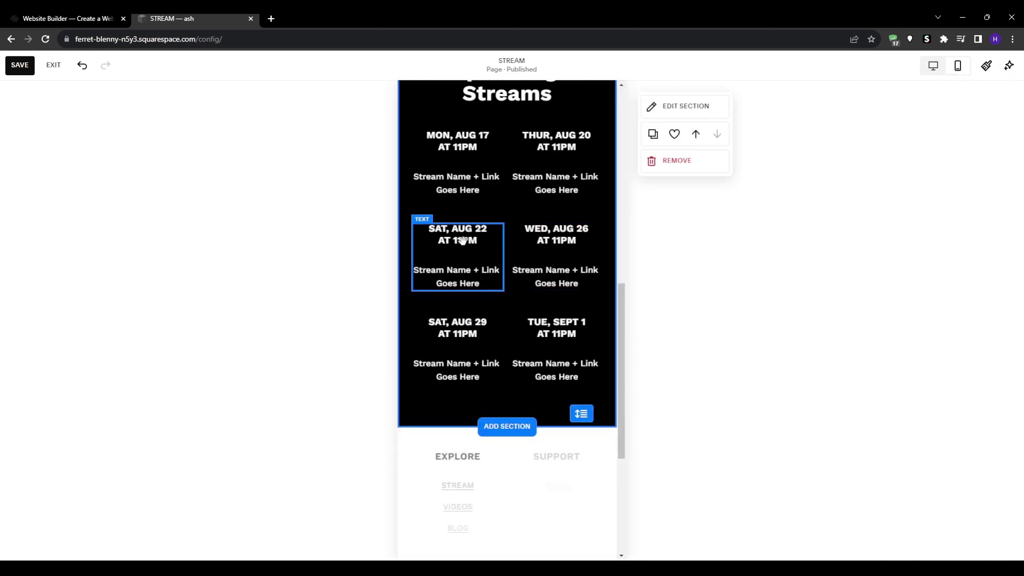
{"action": "left_click", "coordinate": [496, 241]}
{"action": "left_click", "coordinate": [742, 234]}
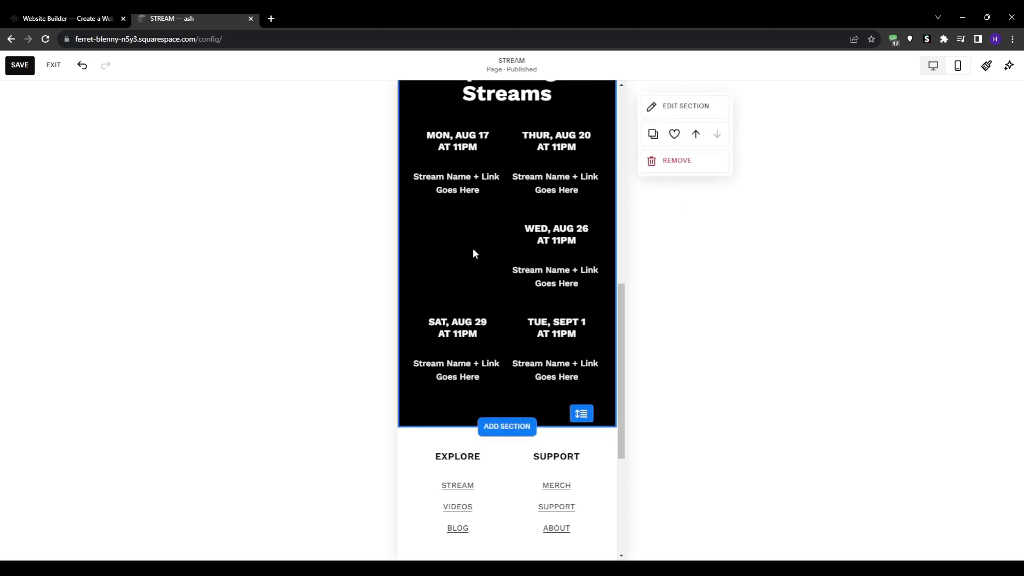
Step: Move the Wed, Aug 26 stream block to the centre of its row in the mobile layout
{"action": "left_click_drag", "start_coordinate": [541, 235], "coordinate": [521, 296]}
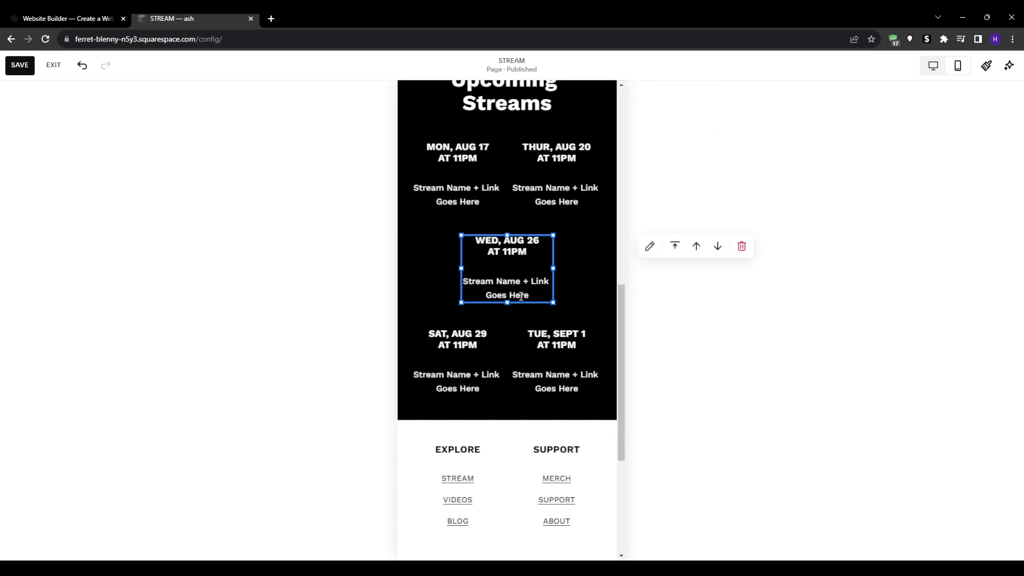
{"action": "left_click", "coordinate": [690, 314]}
{"action": "scroll", "coordinate": [551, 318], "scroll_direction": "up", "scroll_amount": 3}
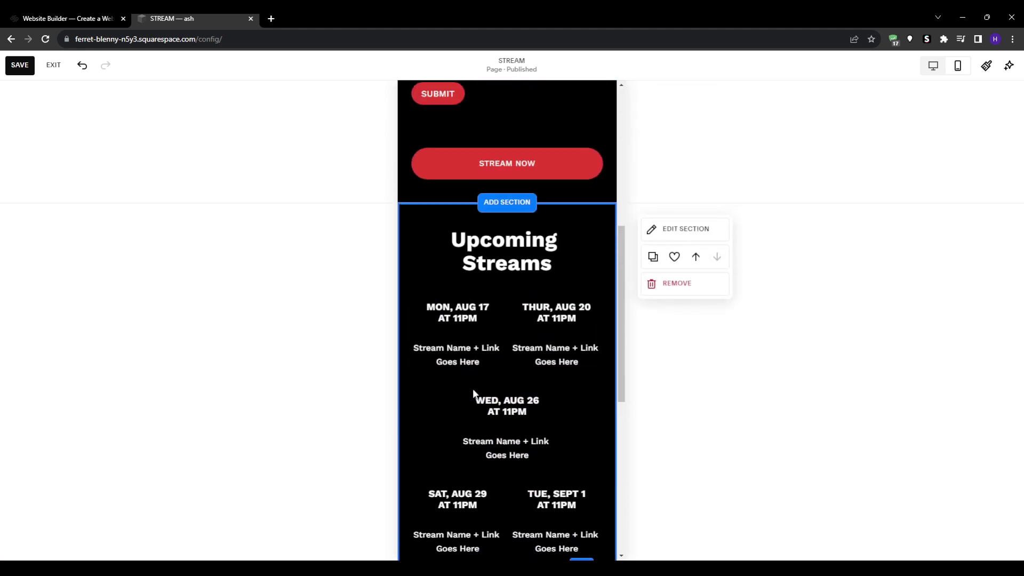
{"action": "scroll", "coordinate": [473, 392], "scroll_direction": "up", "scroll_amount": 7}
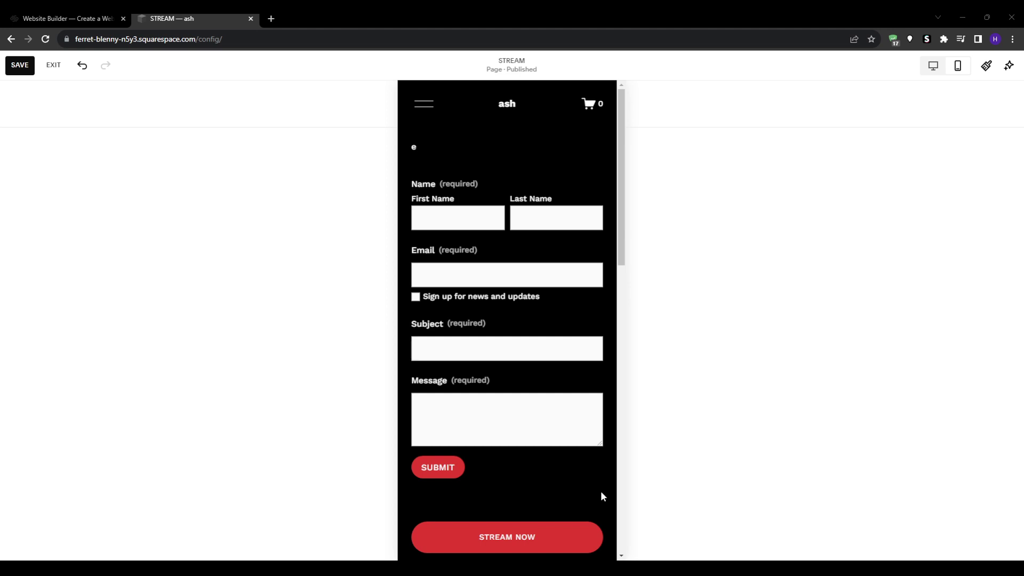
Step: Return to the desktop view and leave edit mode with the changes saved, opening the site's Settings
{"action": "left_click", "coordinate": [512, 568]}
{"action": "left_click", "coordinate": [932, 65]}
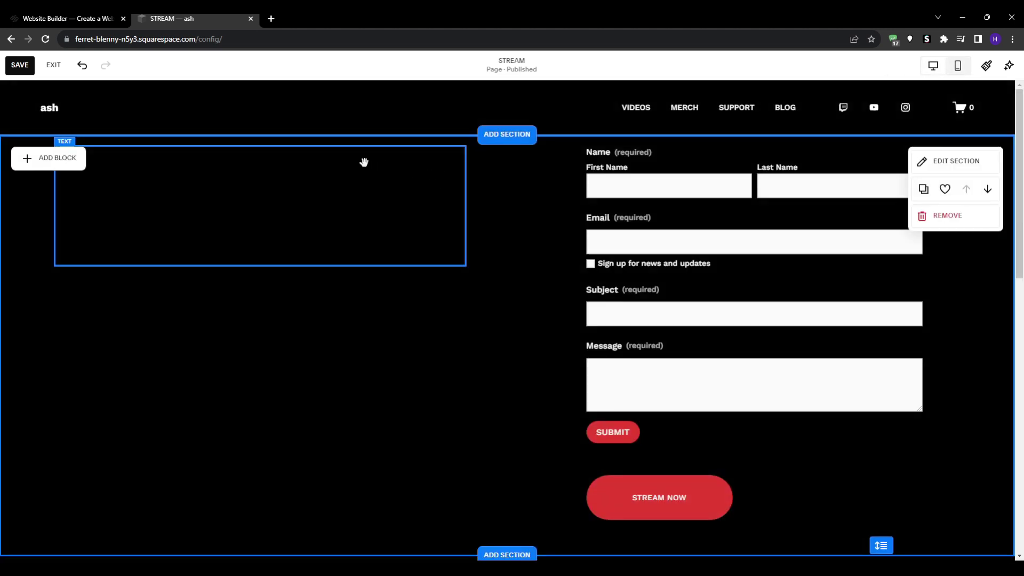
{"action": "left_click", "coordinate": [54, 65]}
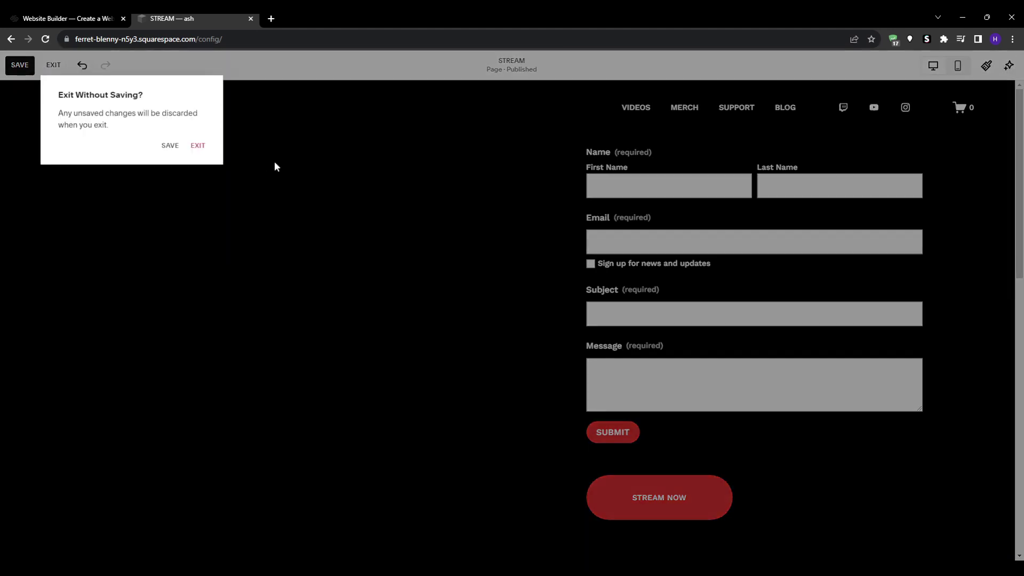
{"action": "left_click", "coordinate": [170, 151]}
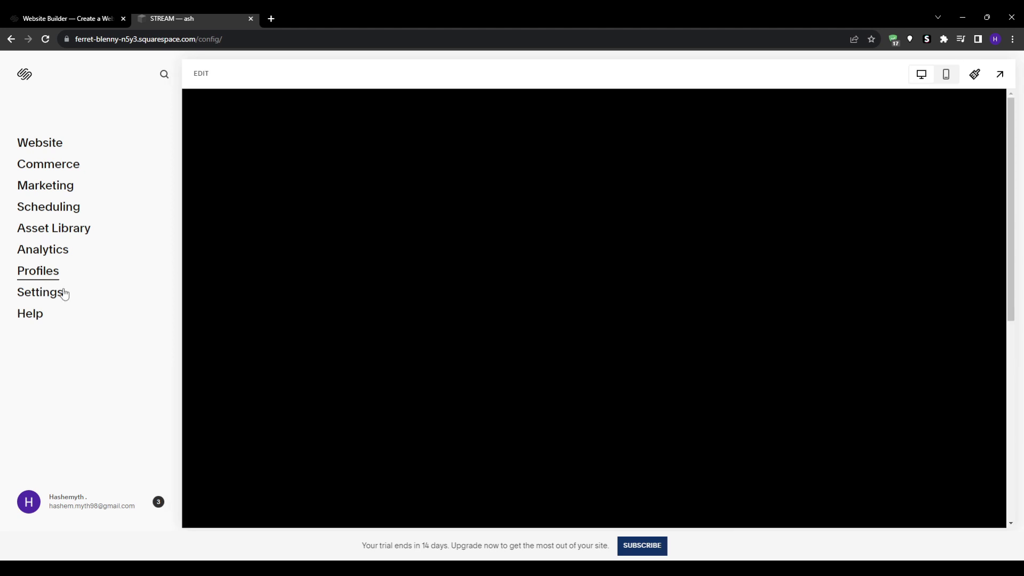
{"action": "left_click", "coordinate": [64, 293]}
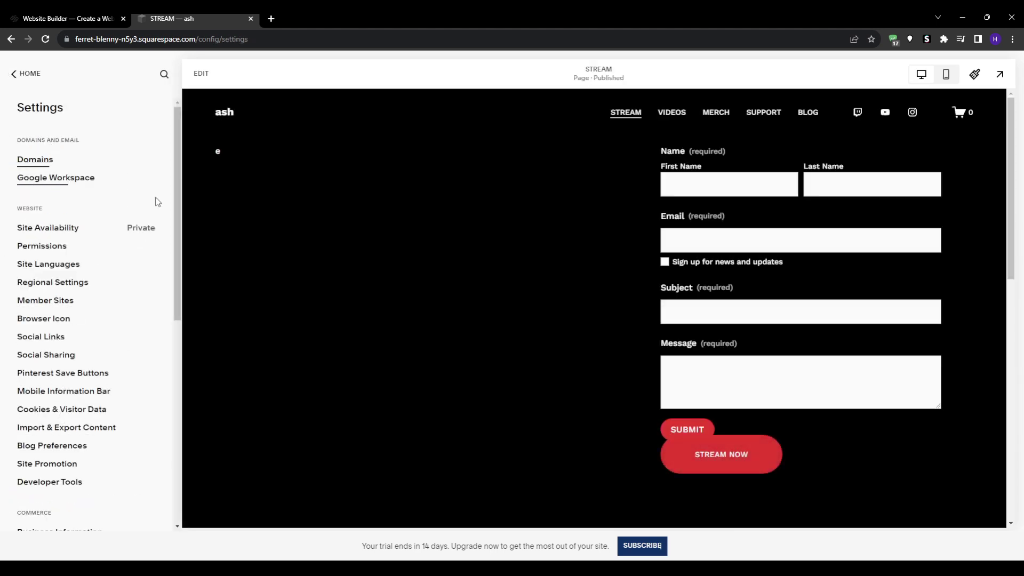
Step: Open the site's Social Links settings and activate the empty entry for adding a social link or email
{"action": "left_click", "coordinate": [51, 341]}
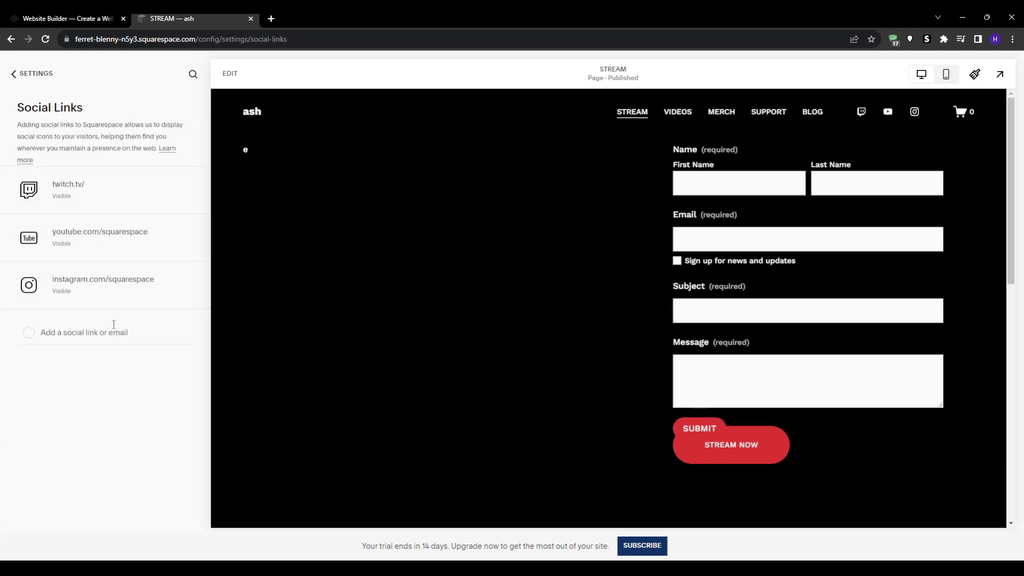
{"action": "left_click", "coordinate": [30, 336]}
{"action": "left_click", "coordinate": [485, 569]}
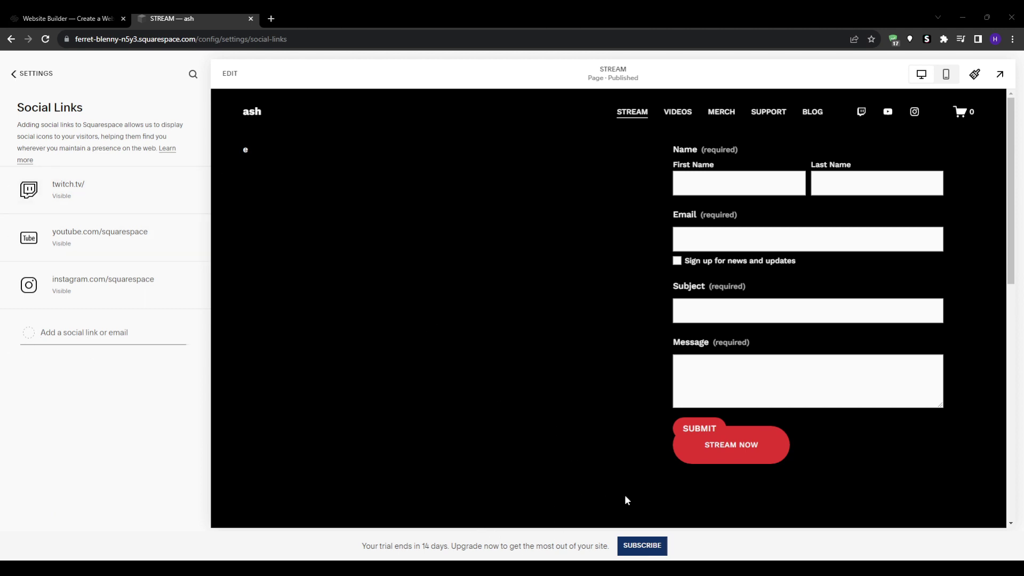
{"action": "left_click", "coordinate": [523, 569]}
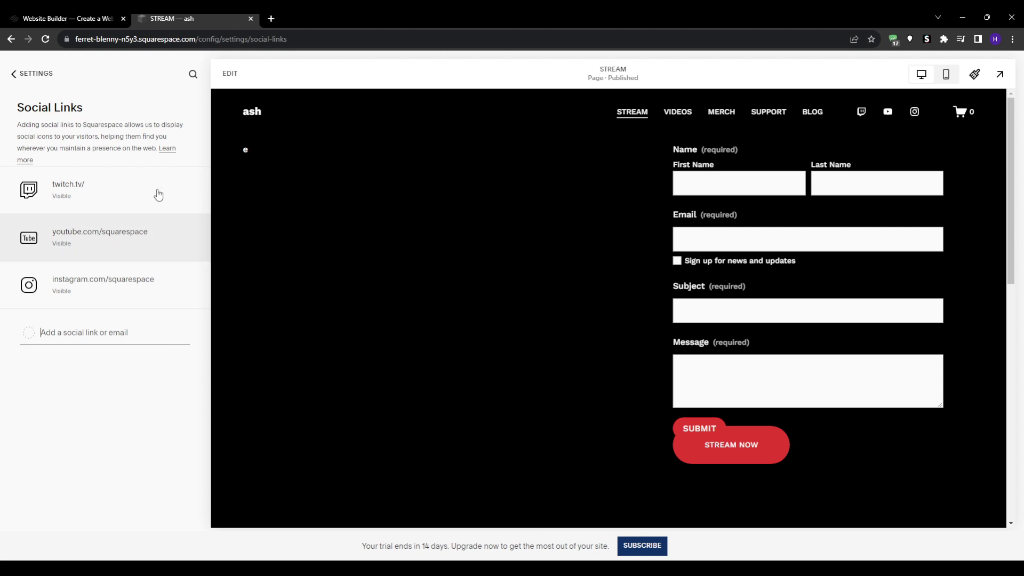
Step: Return to the site's main dashboard and look over the Stream page preview down to the Upcoming Streams section
{"action": "left_click", "coordinate": [35, 74]}
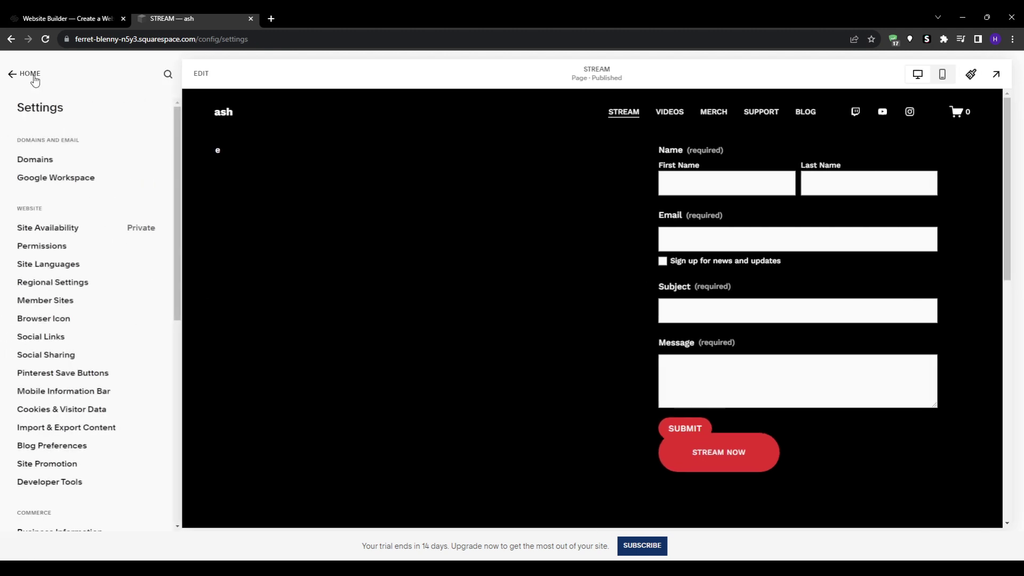
{"action": "left_click", "coordinate": [24, 74]}
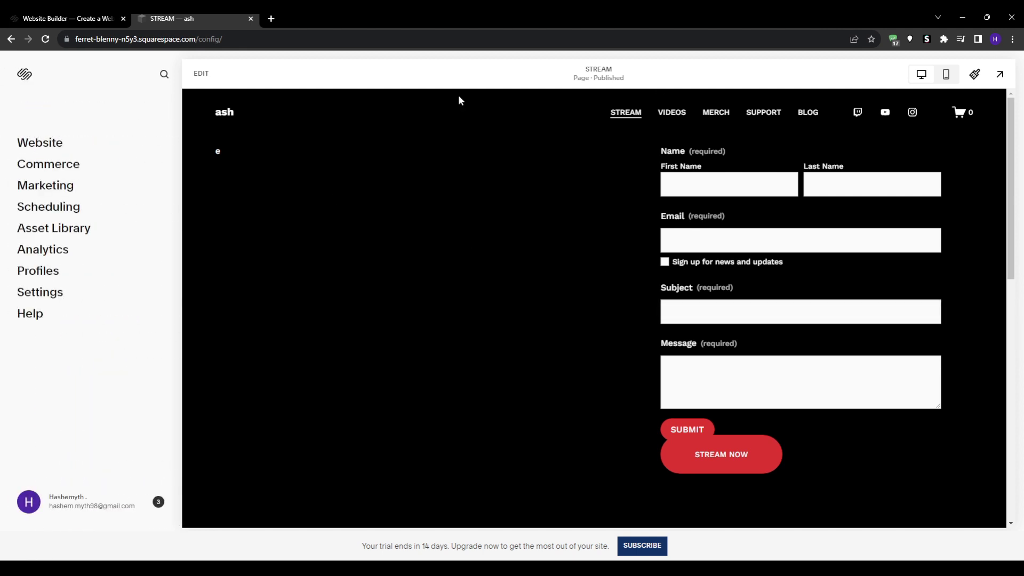
{"action": "scroll", "coordinate": [411, 294], "scroll_direction": "down", "scroll_amount": 5}
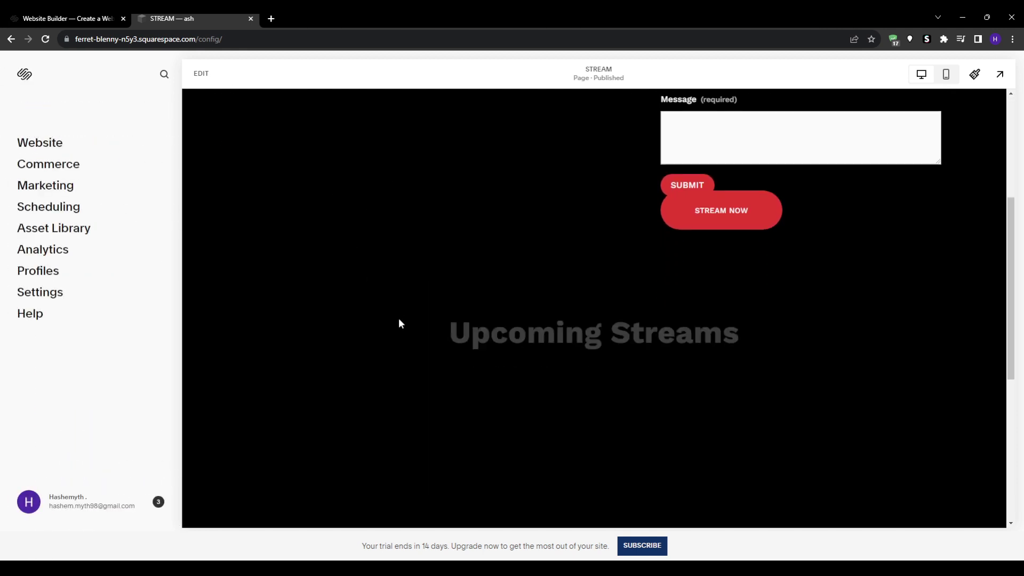
{"action": "scroll", "coordinate": [396, 318], "scroll_direction": "up", "scroll_amount": 5}
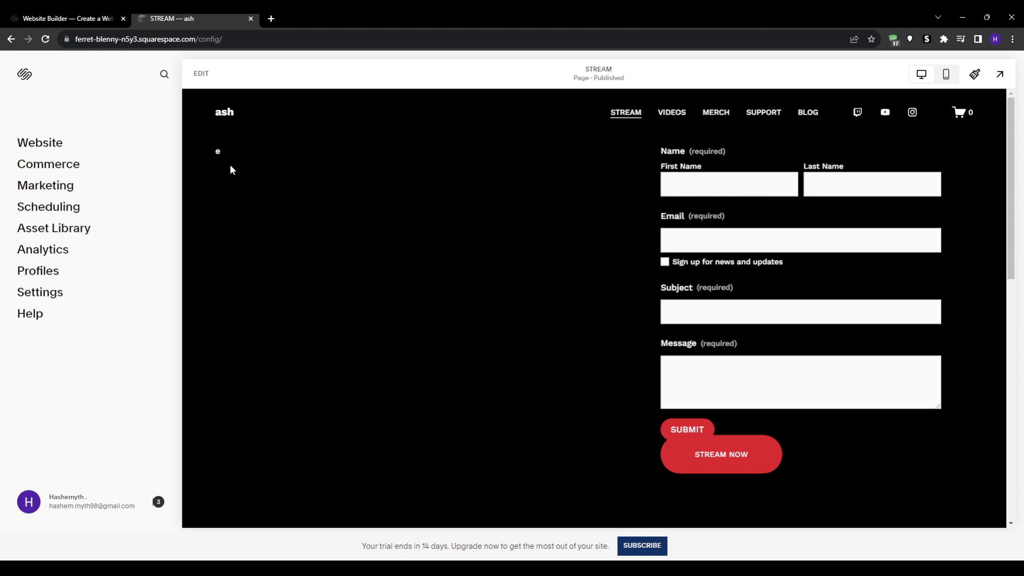
Step: Look through the site's settings categories and open the Payment Information page under Billing
{"action": "left_click", "coordinate": [53, 294]}
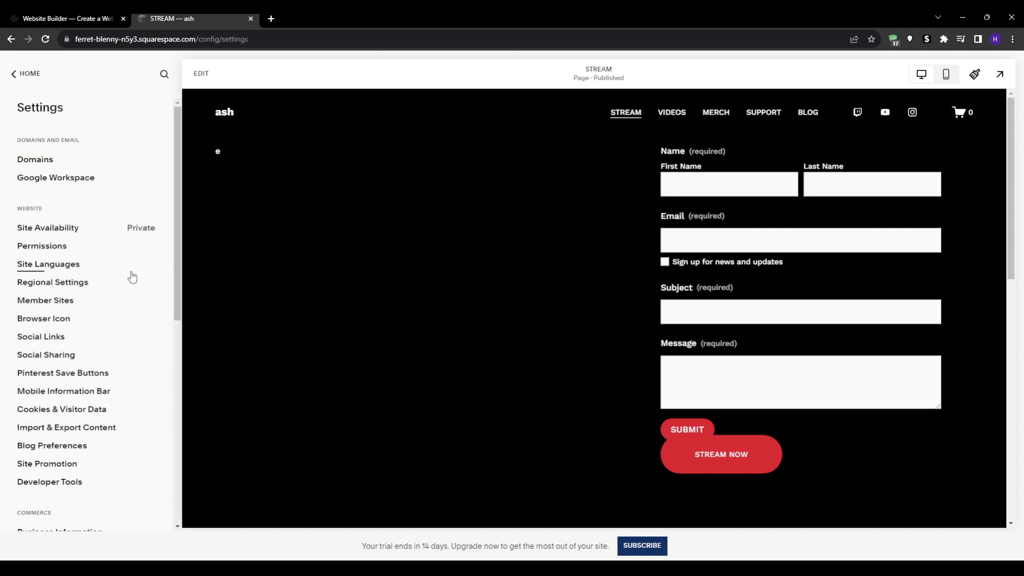
{"action": "scroll", "coordinate": [115, 277], "scroll_direction": "down", "scroll_amount": 1}
{"action": "scroll", "coordinate": [111, 283], "scroll_direction": "down", "scroll_amount": 2}
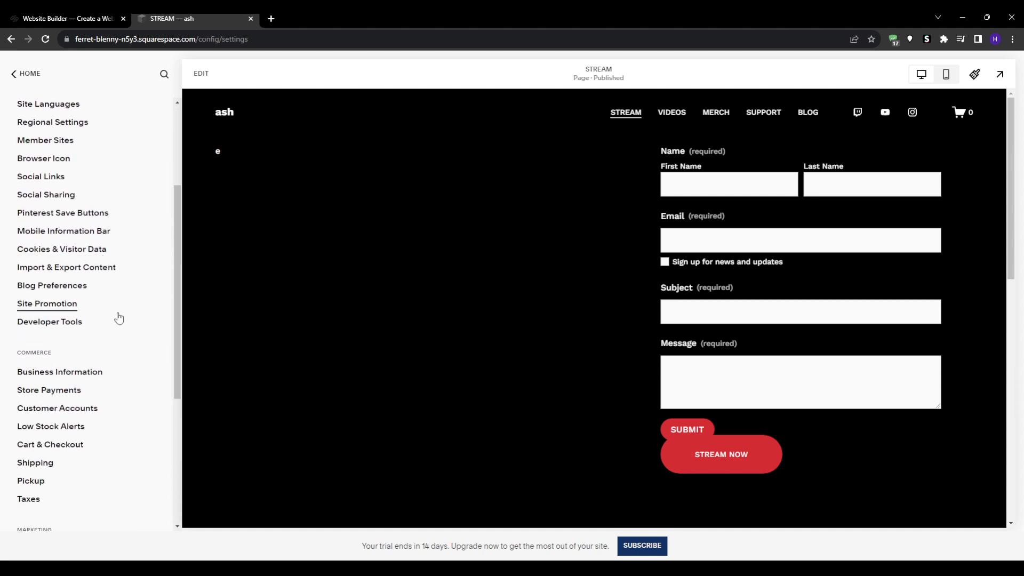
{"action": "scroll", "coordinate": [109, 325], "scroll_direction": "down", "scroll_amount": 3}
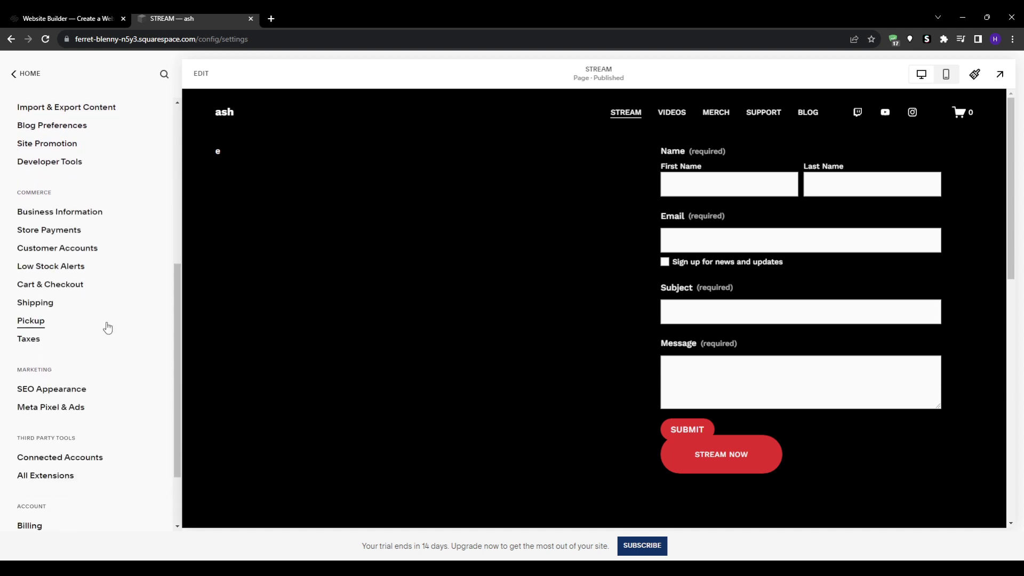
{"action": "scroll", "coordinate": [108, 327], "scroll_direction": "down", "scroll_amount": 1}
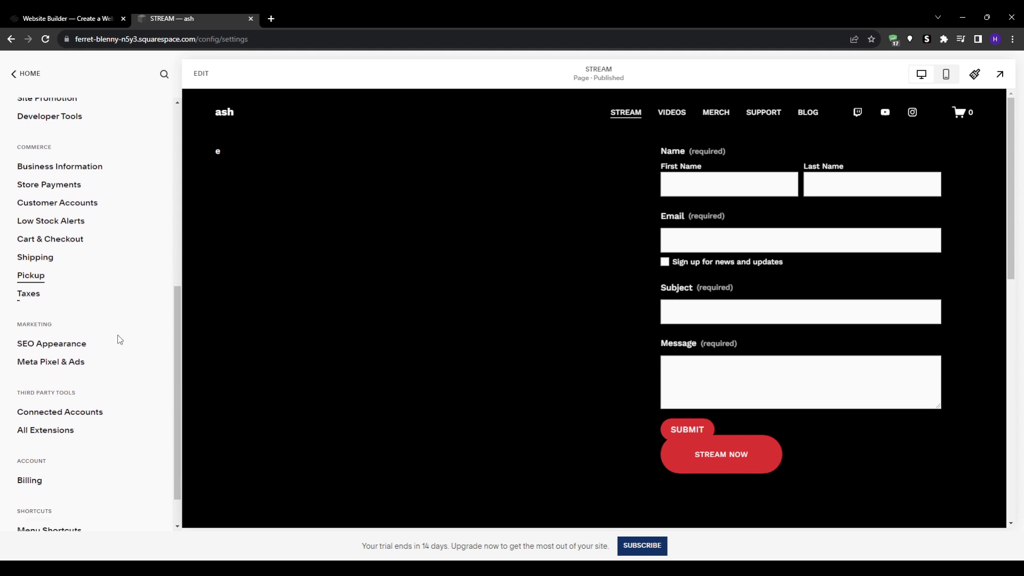
{"action": "left_click", "coordinate": [33, 474]}
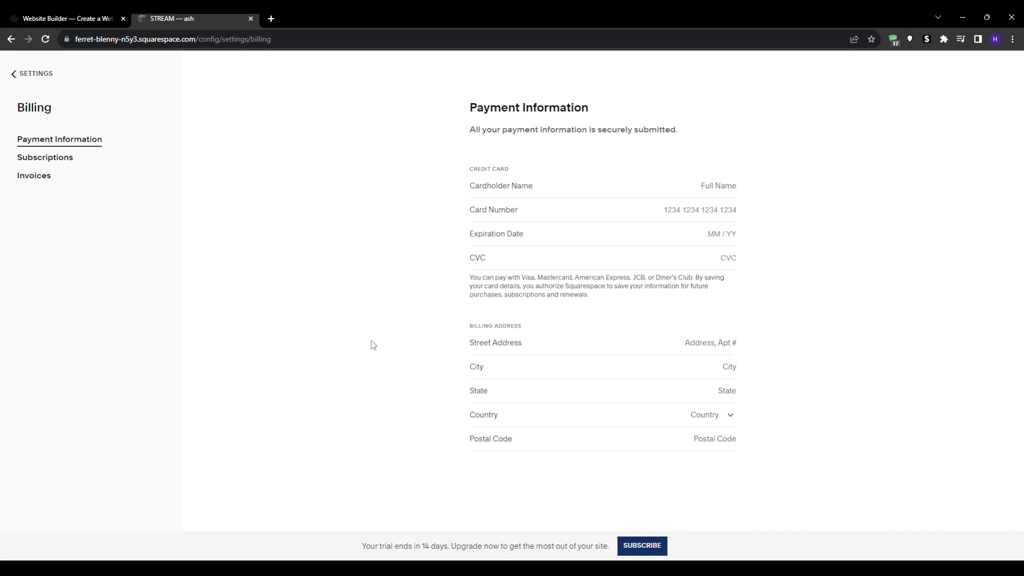
{"action": "left_click", "coordinate": [644, 568]}
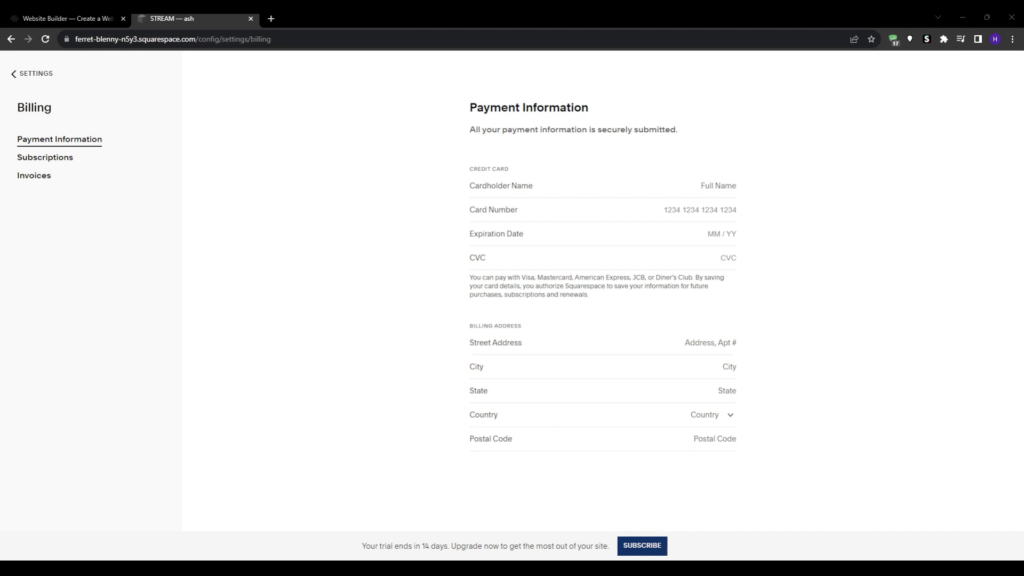